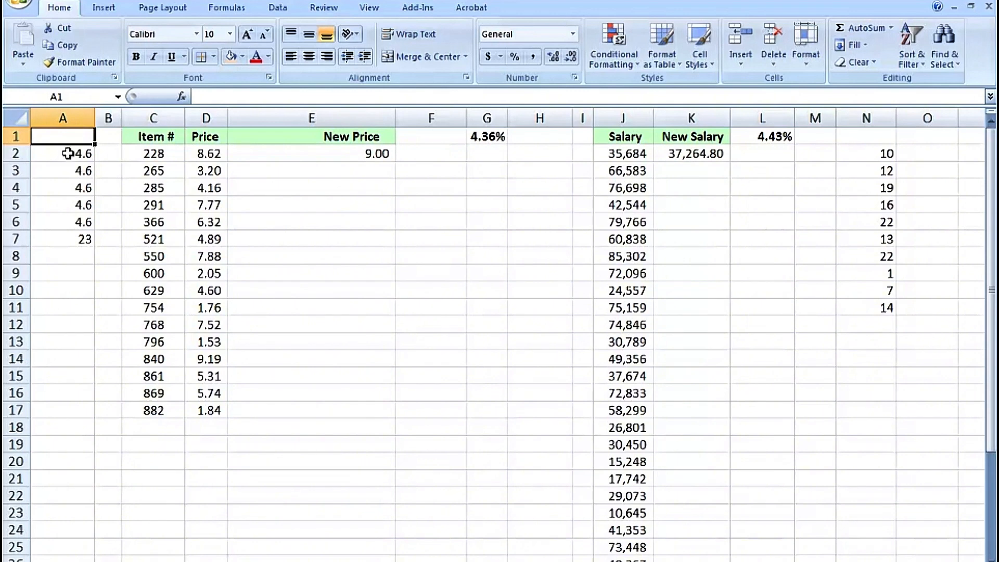
Examine the values in A2:A7 and the sum formula in A7, leaving the formula as it is
click(67, 154)
drag(67, 153, 61, 234)
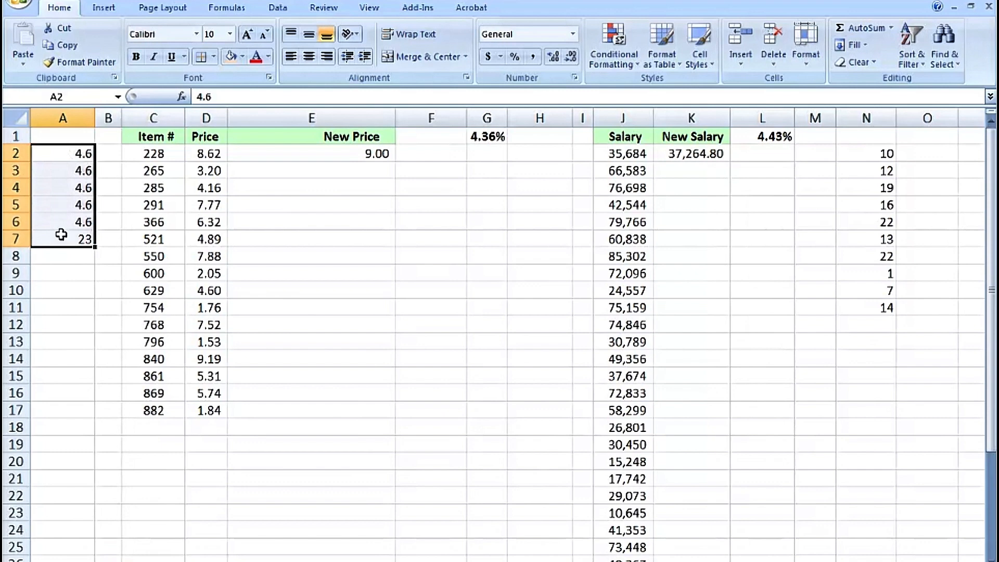
click(60, 238)
double_click(60, 238)
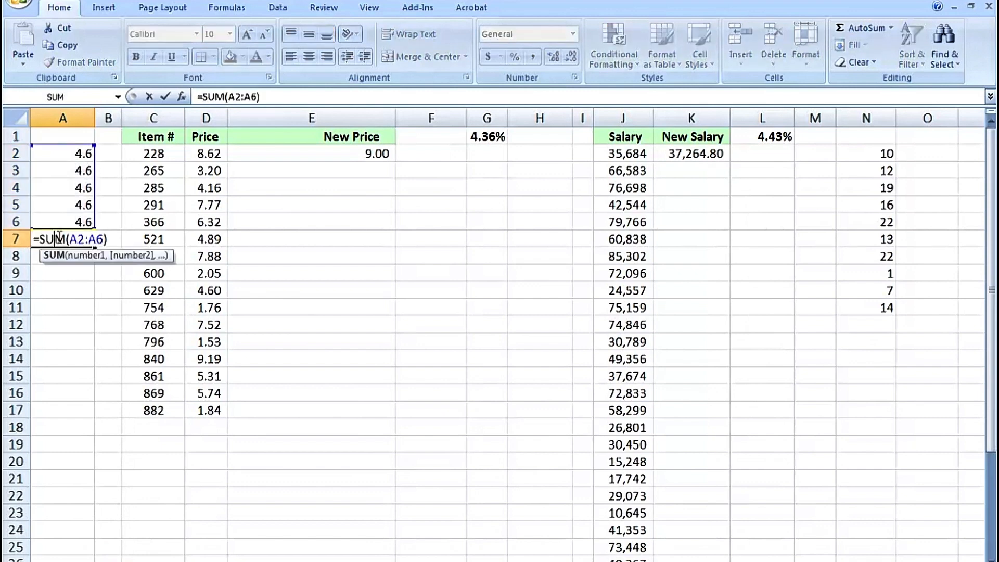
key(Escape)
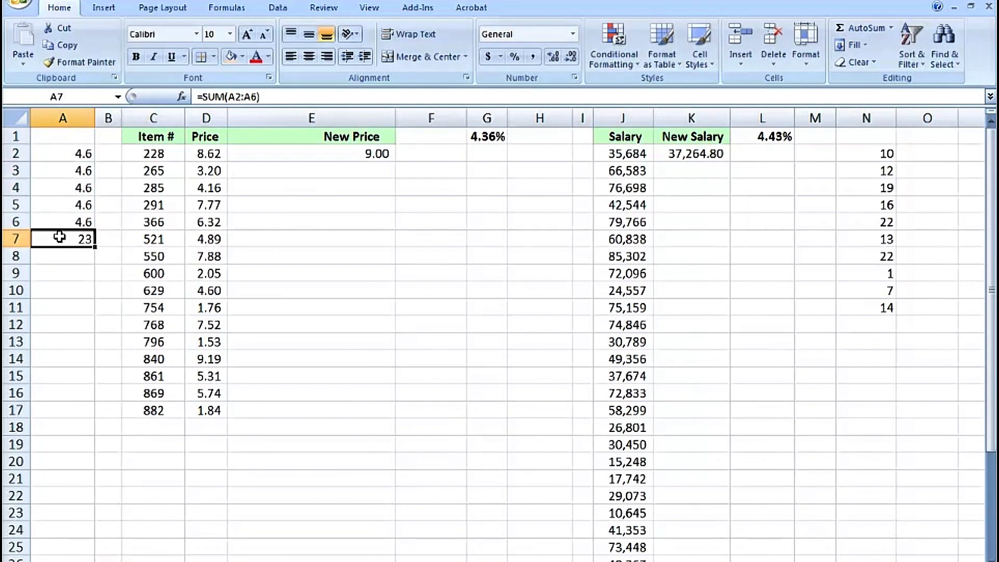
Format A2:A7 in Accounting style, replace it with comma style, and reduce the display to zero decimal places
drag(61, 155, 66, 237)
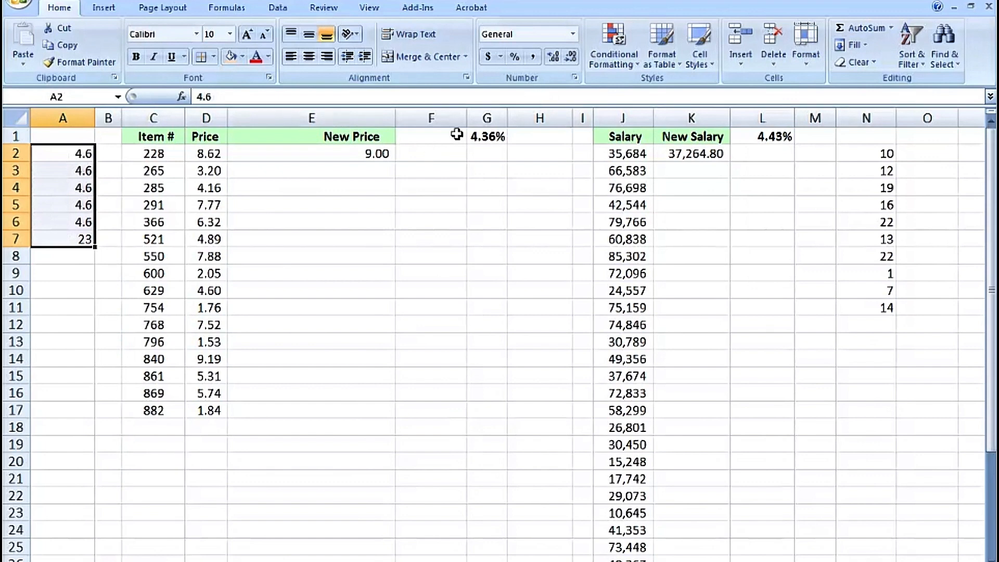
click(489, 58)
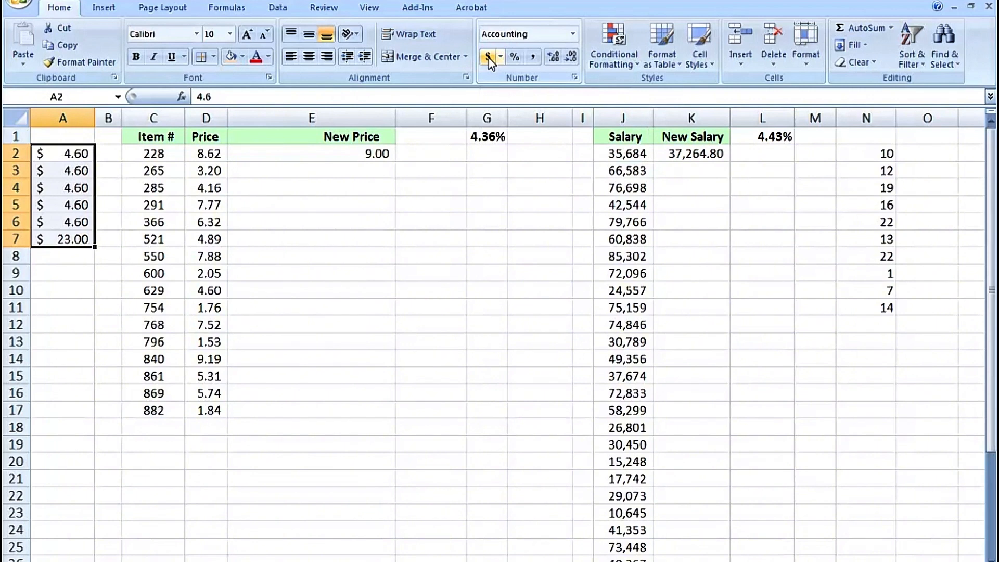
click(533, 58)
click(568, 59)
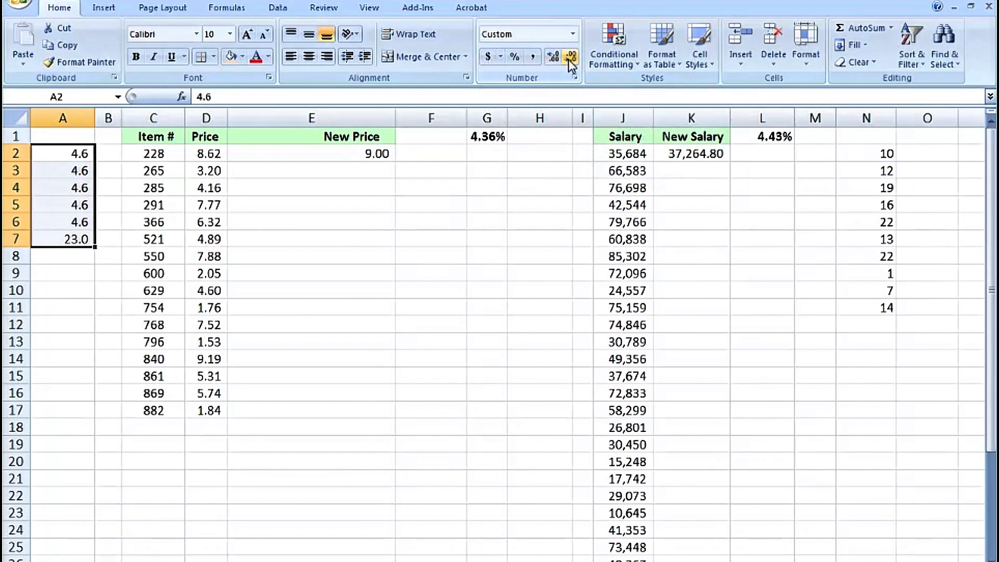
click(569, 60)
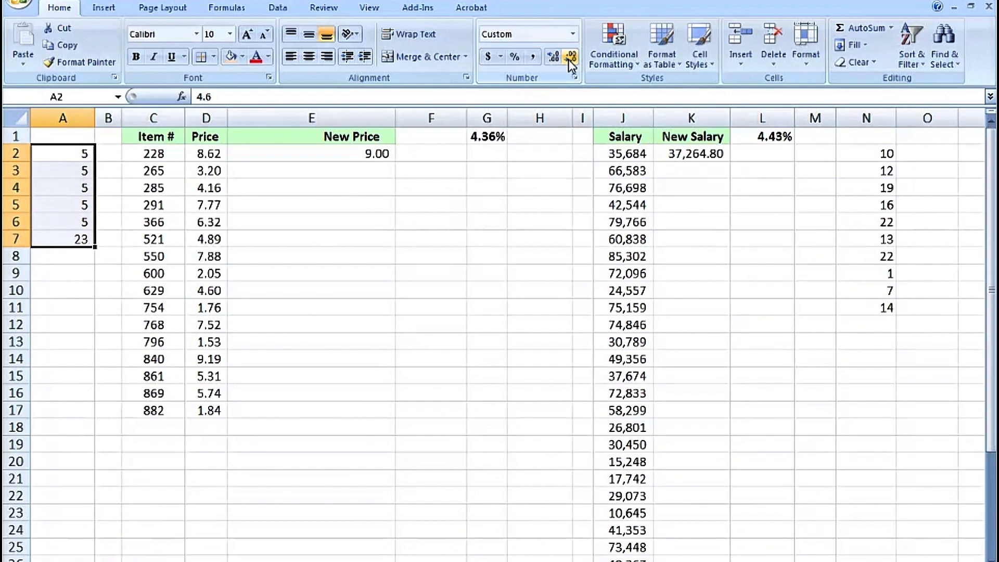
Compare the sum formula in A7 with the stored value behind the rounded display in A2
click(71, 237)
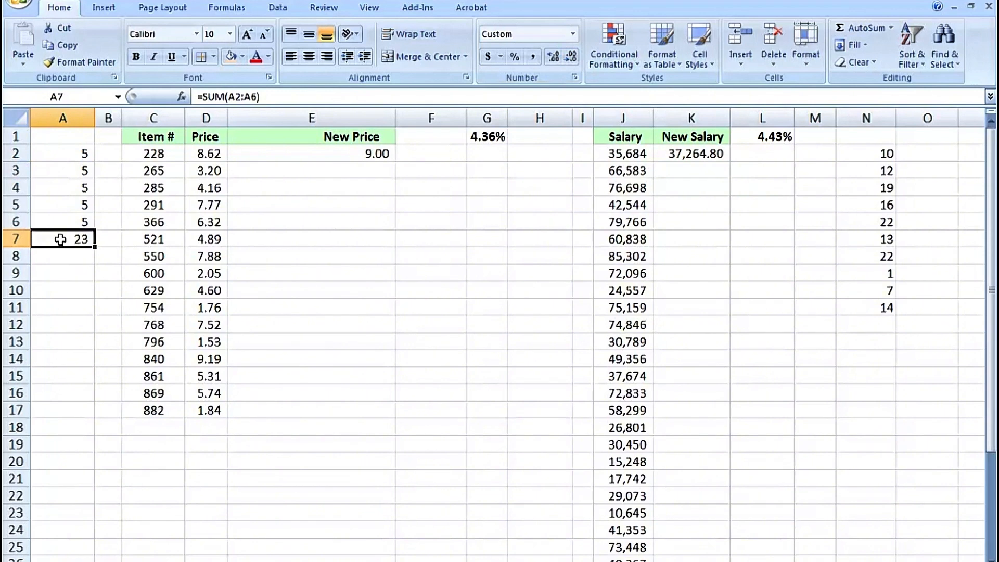
double_click(60, 238)
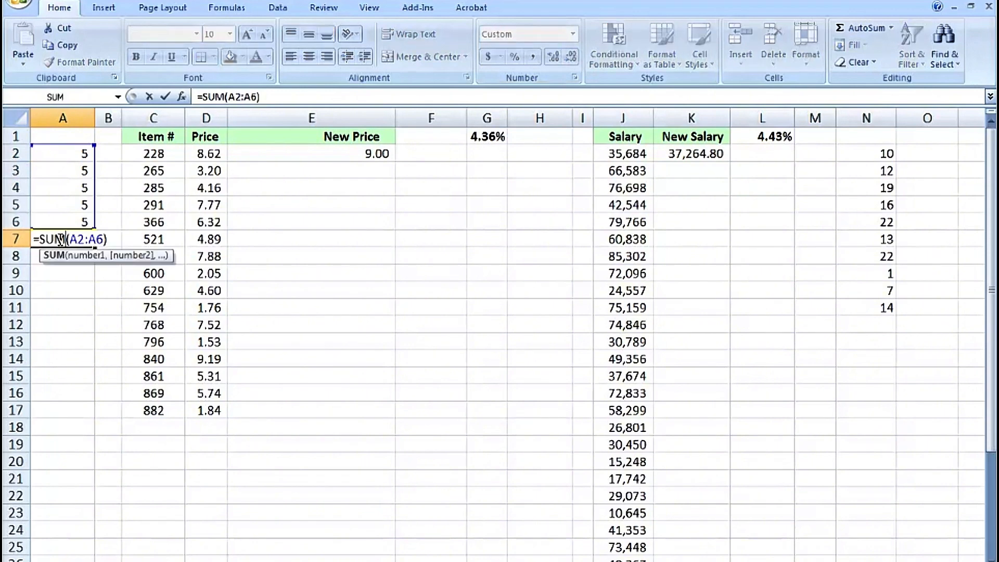
key(Escape)
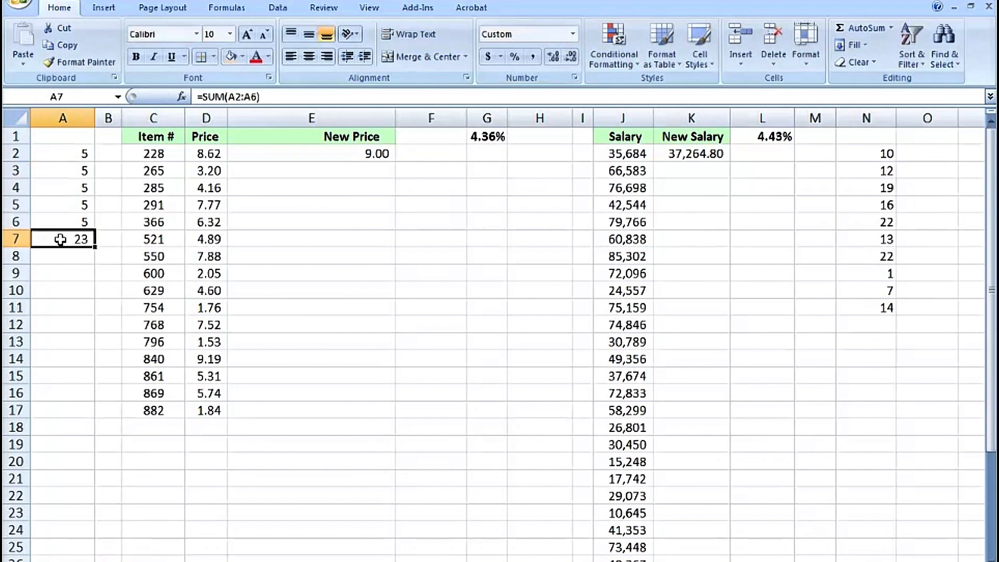
click(60, 153)
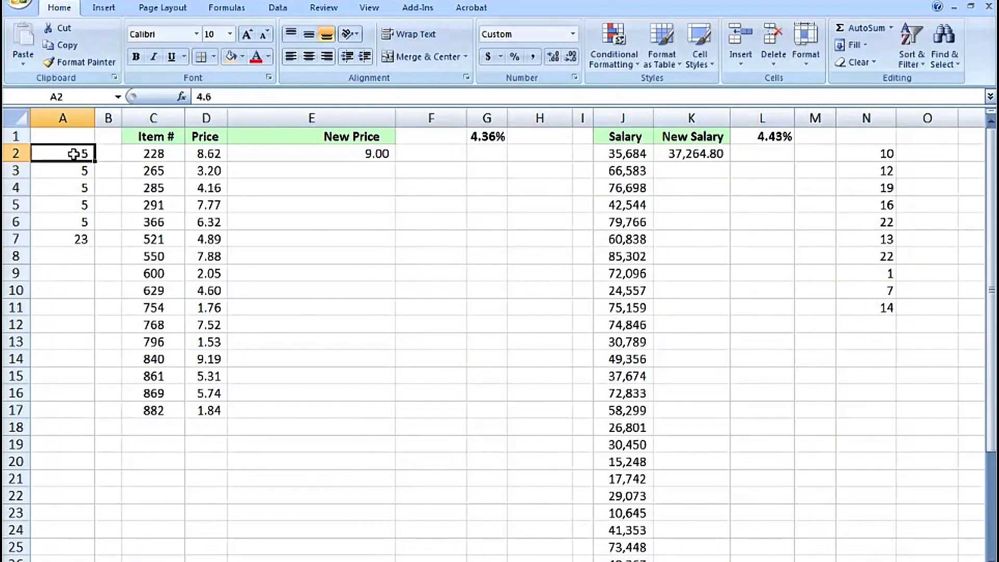
Set the numbers in A2:A7 to display two decimal places
drag(72, 153, 69, 233)
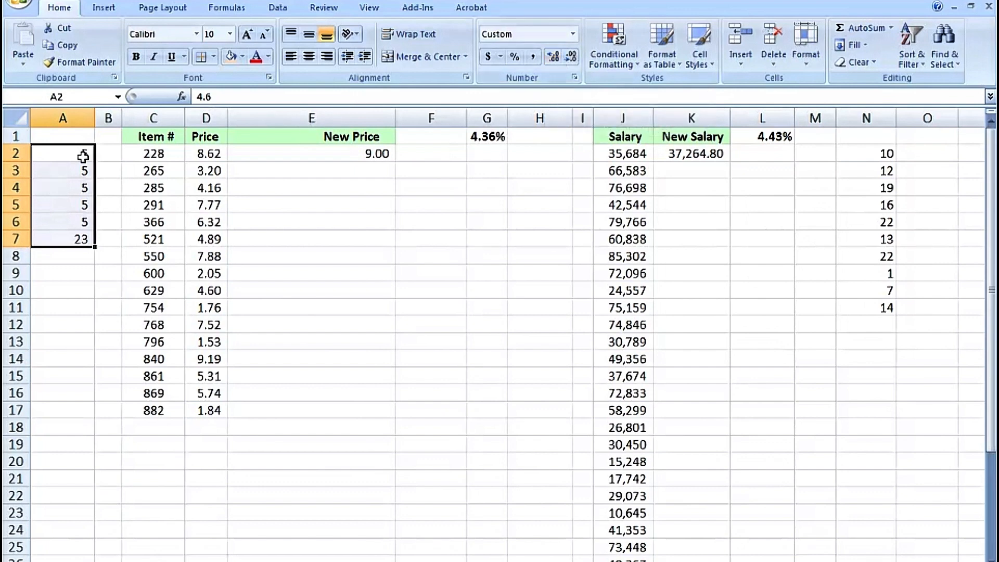
drag(72, 153, 79, 237)
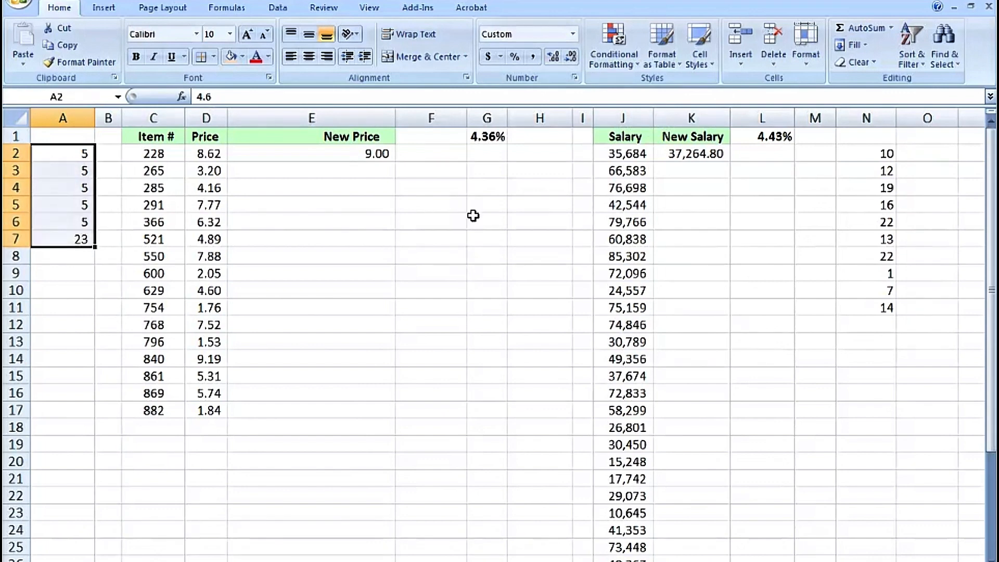
click(554, 57)
click(553, 56)
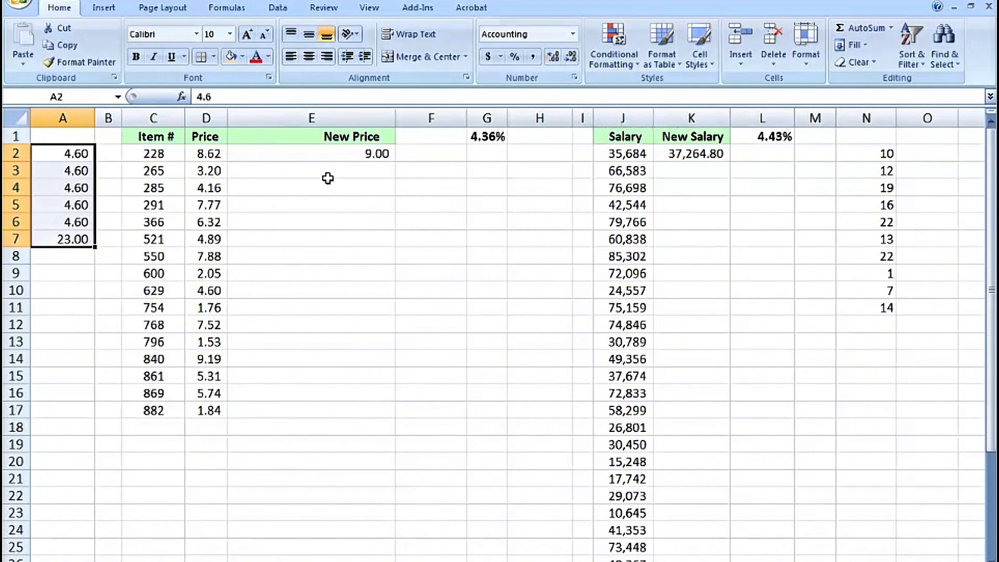
Examine the New Price formula in E2 and the original price in D2 that it refers to
click(319, 154)
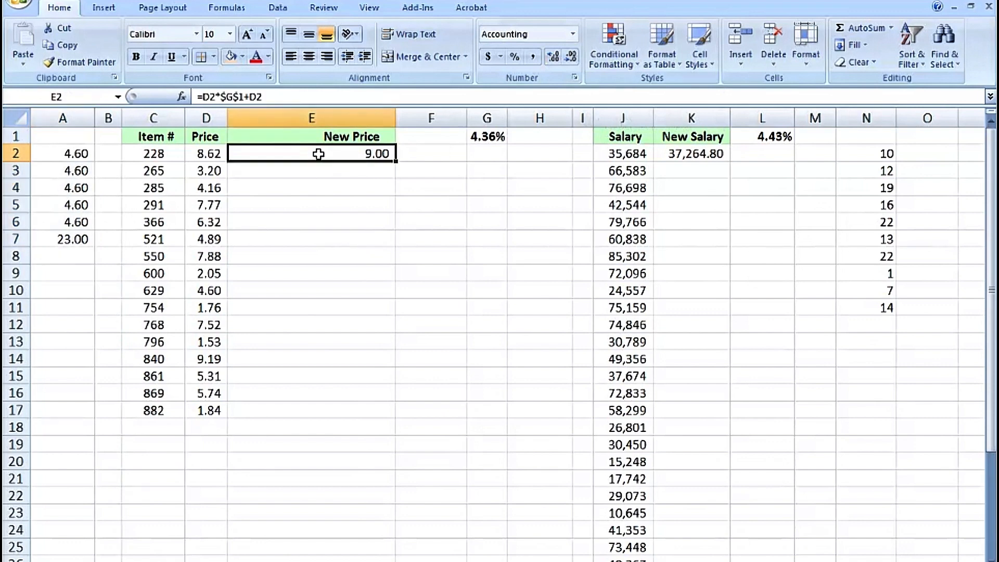
click(208, 152)
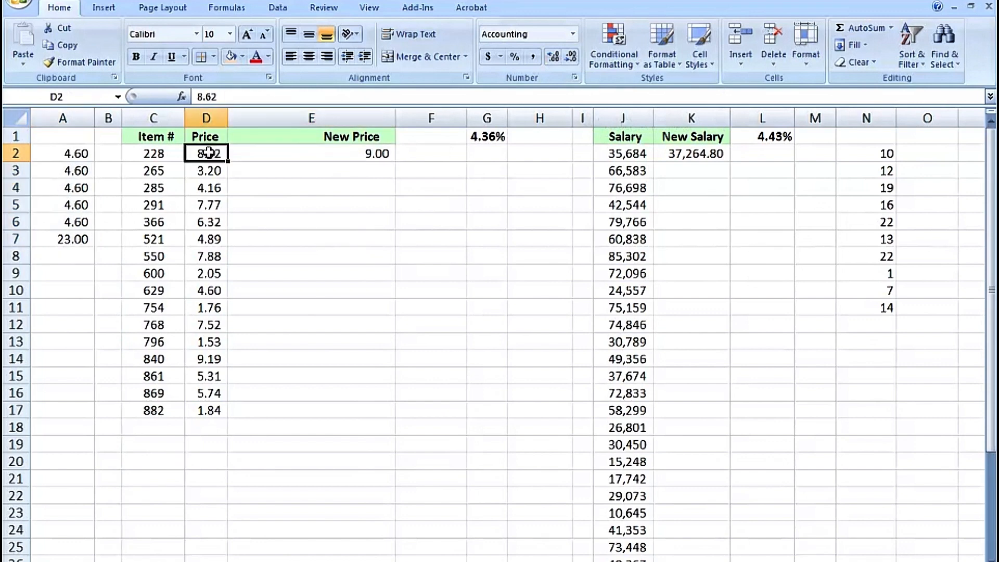
click(248, 153)
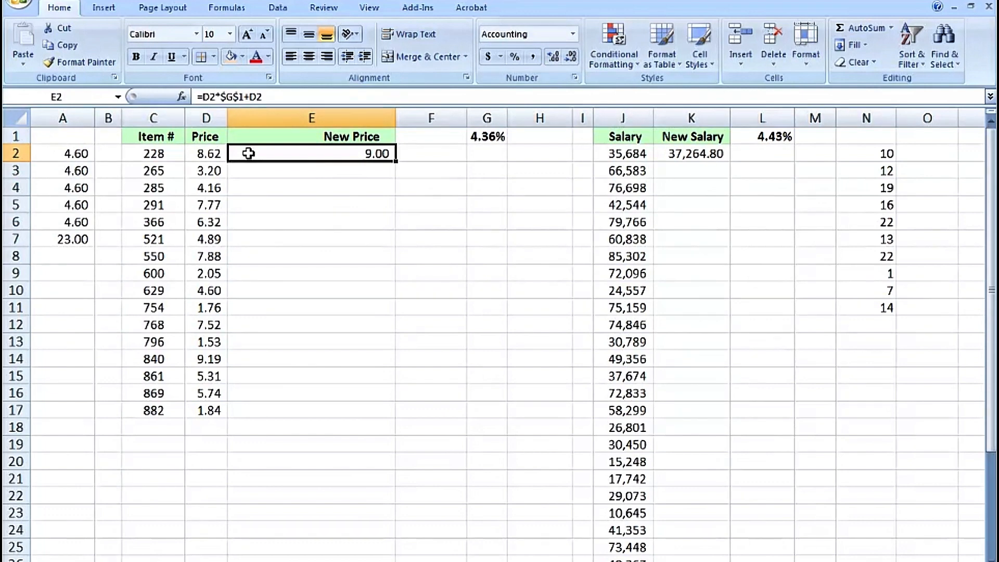
double_click(274, 153)
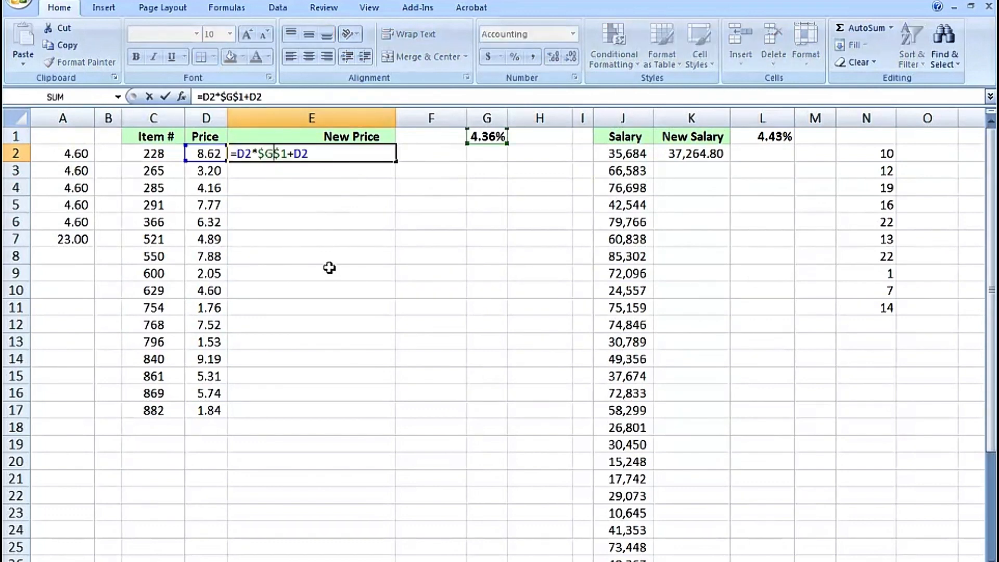
key(Escape)
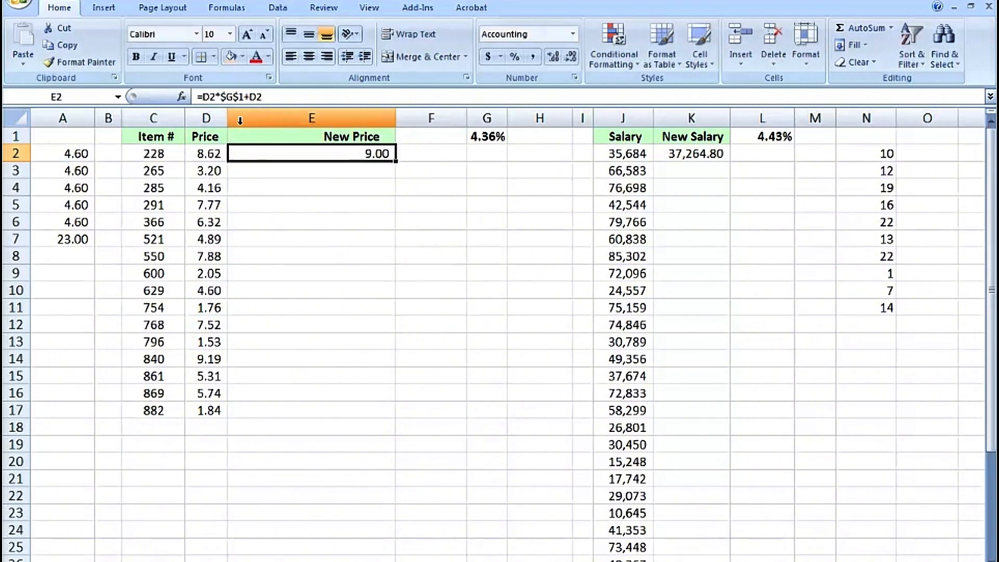
Enter the formula =10000*E2 in cell F2 to multiply the new price by 10000
click(421, 152)
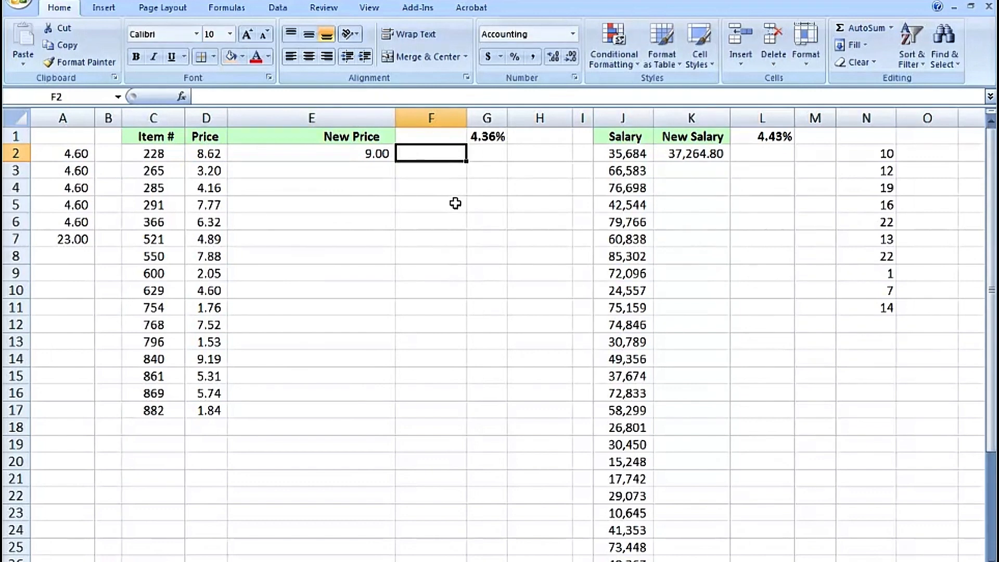
text(=)
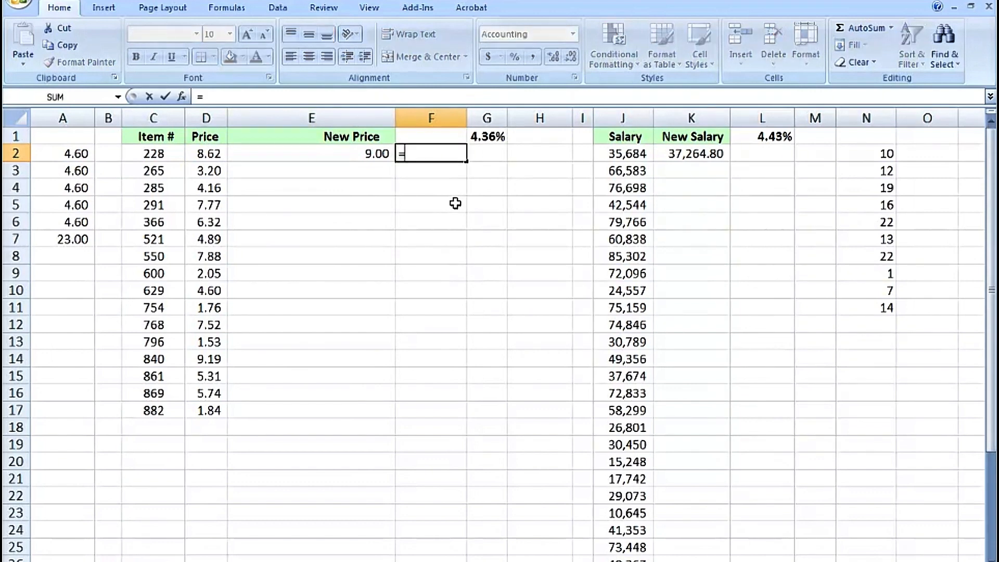
text(10000)
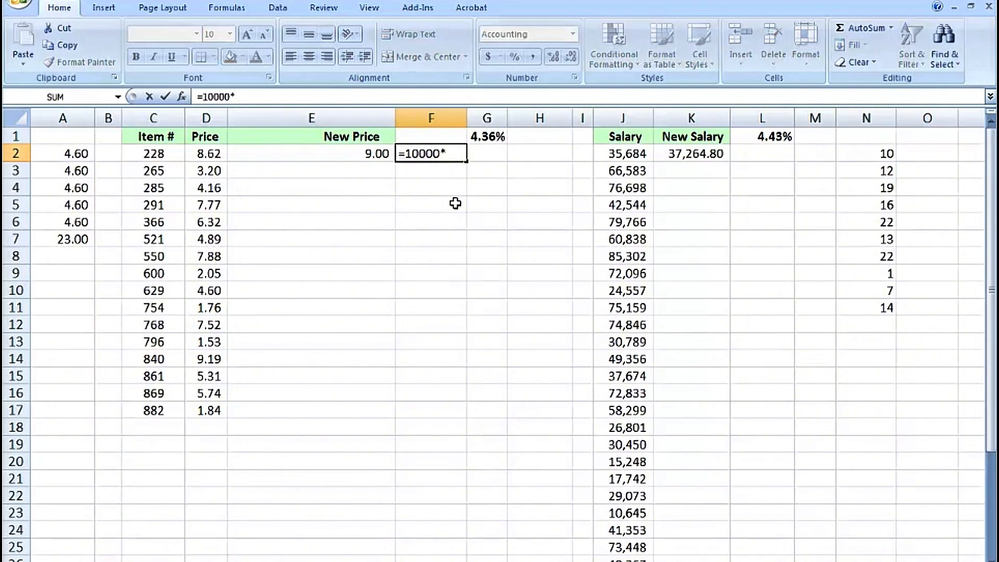
text(*)
click(355, 155)
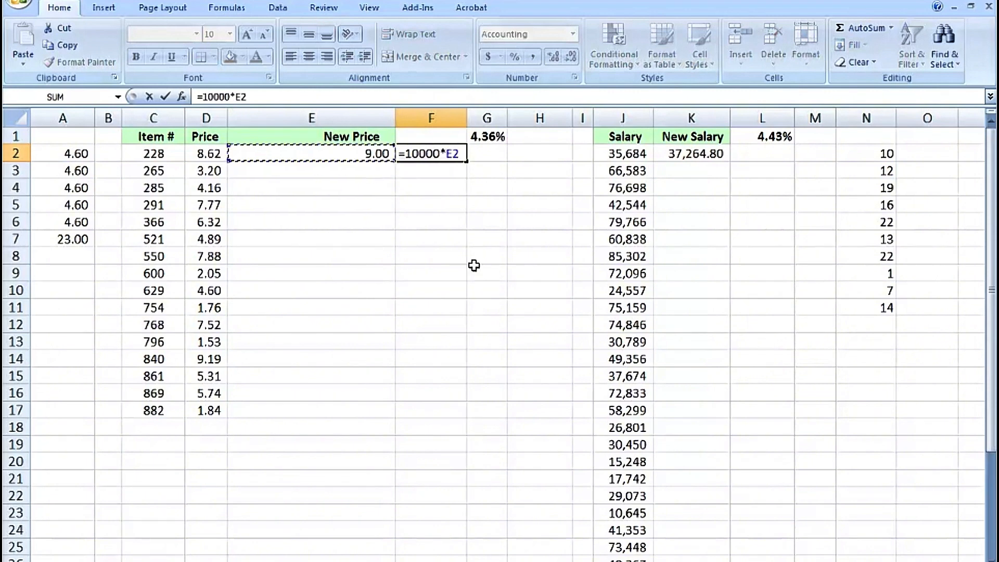
key(ctrl+Return)
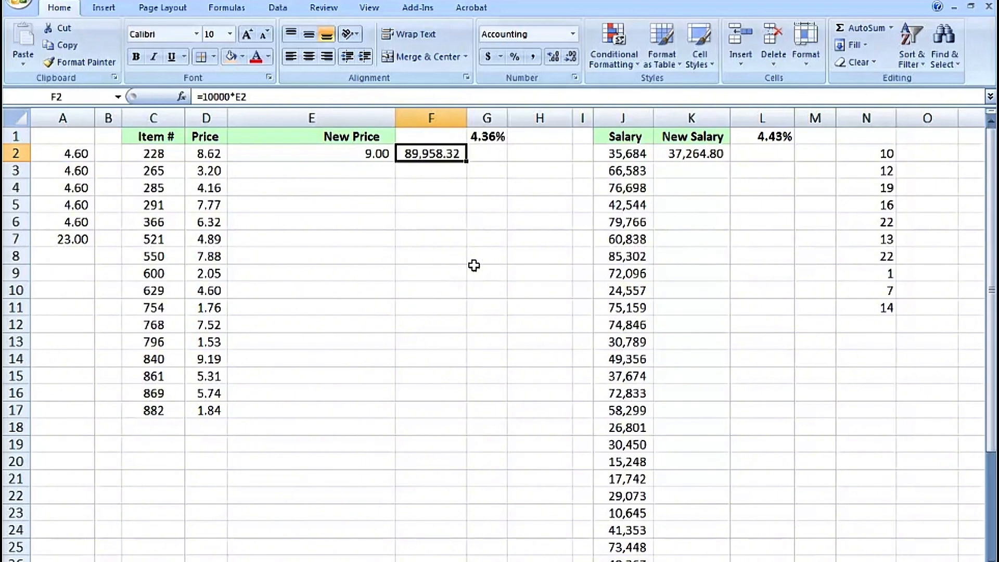
Increase the display of the New Price in E2 to eight decimal places
click(372, 154)
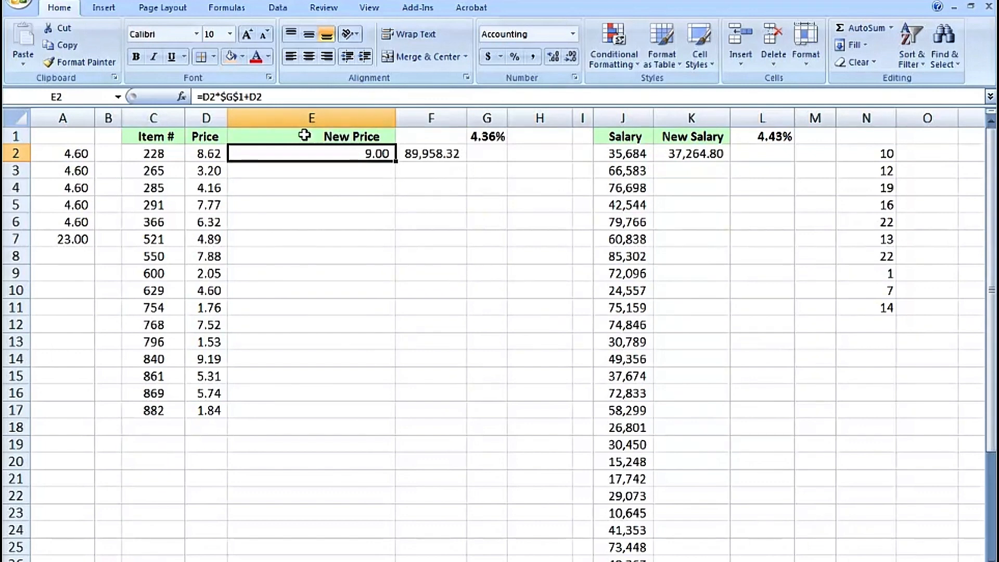
click(555, 58)
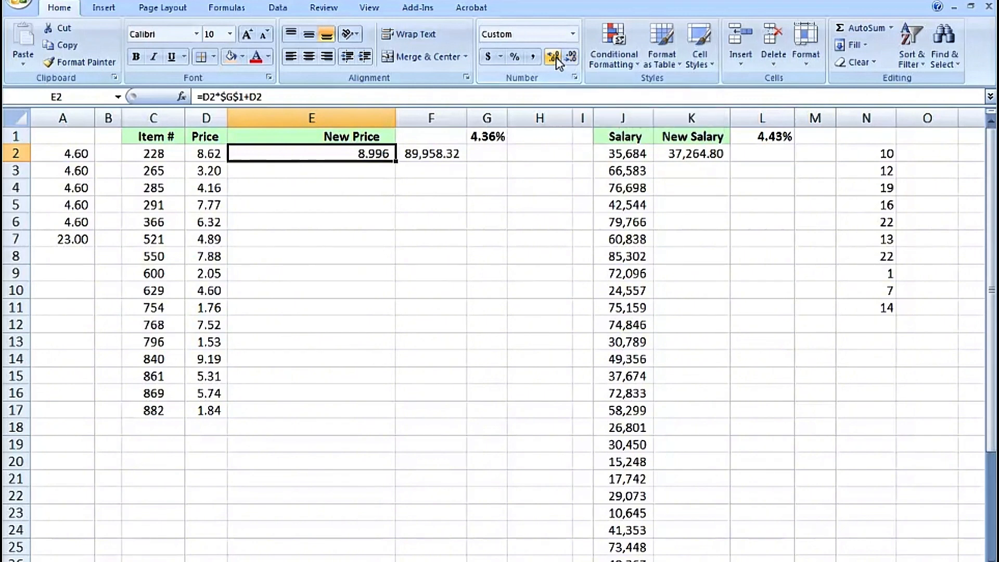
click(555, 59)
click(556, 60)
click(556, 60)
click(555, 59)
click(556, 60)
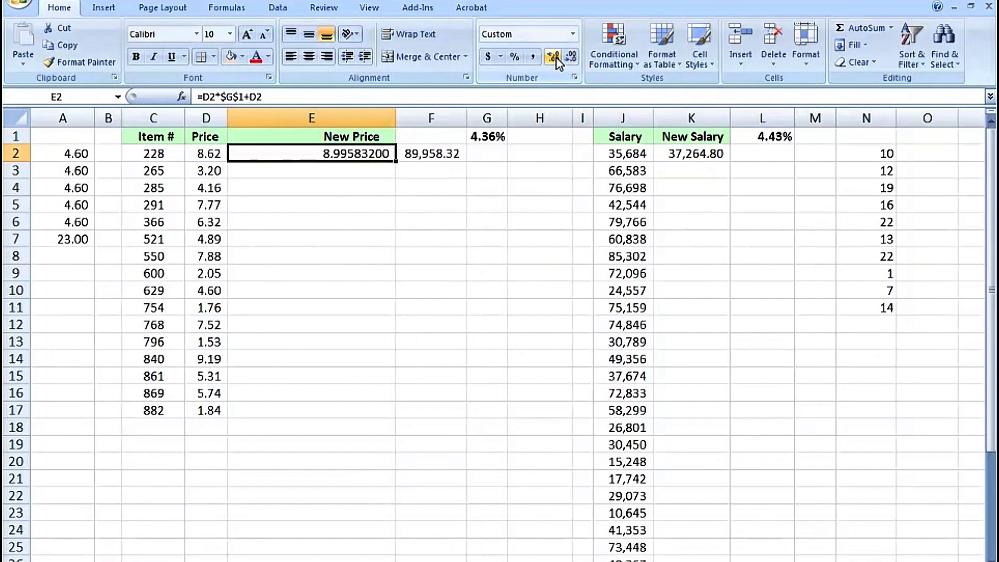
Reduce the display of the New Price in E2 to zero decimal places
click(569, 58)
click(569, 58)
click(570, 58)
click(569, 58)
click(569, 58)
click(569, 58)
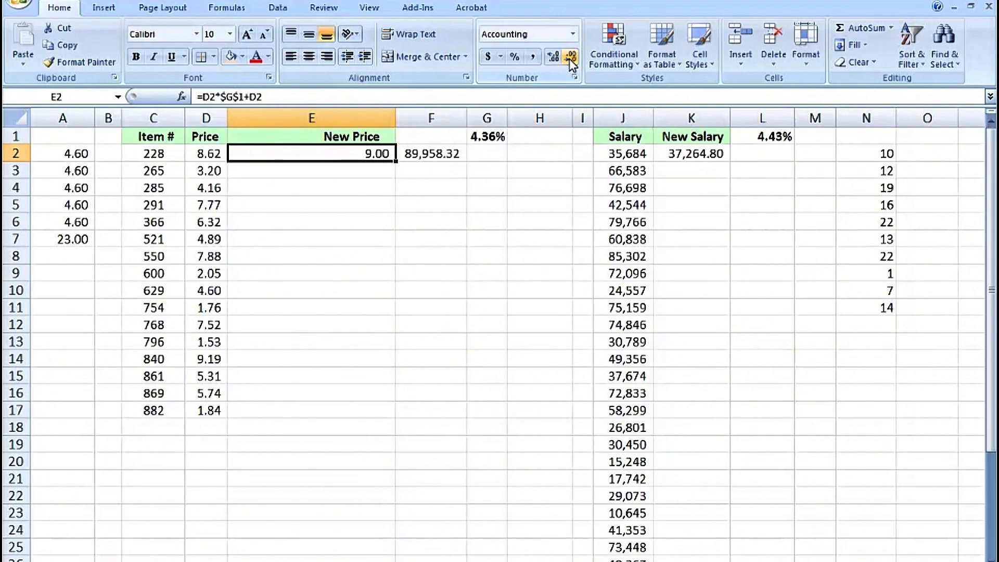
click(569, 58)
click(569, 58)
Increase the display of the New Price in E2 to thirteen decimal places
click(553, 58)
click(554, 58)
click(553, 58)
click(554, 58)
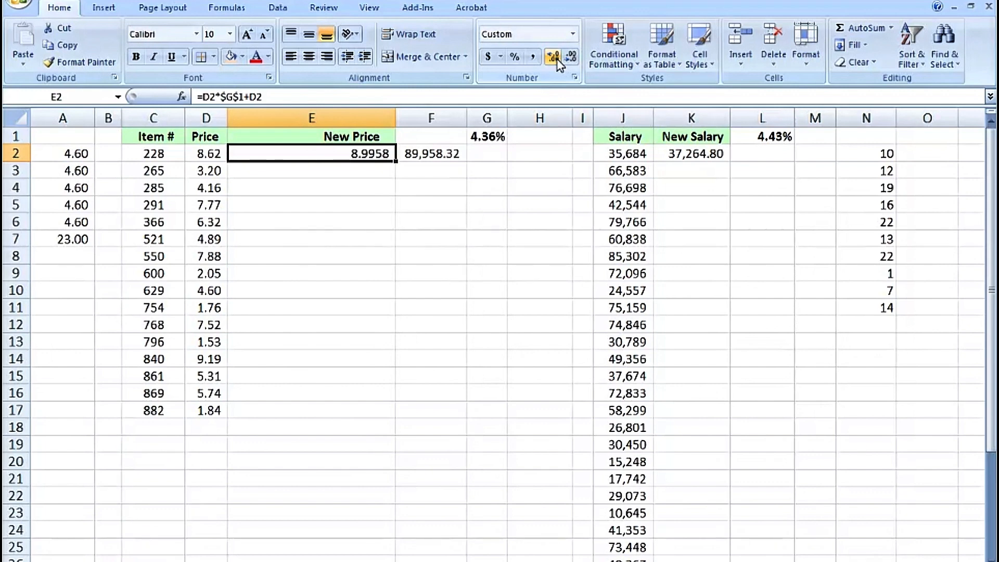
click(554, 59)
click(553, 58)
click(554, 59)
click(554, 58)
click(554, 59)
click(553, 58)
click(553, 59)
click(556, 60)
click(556, 60)
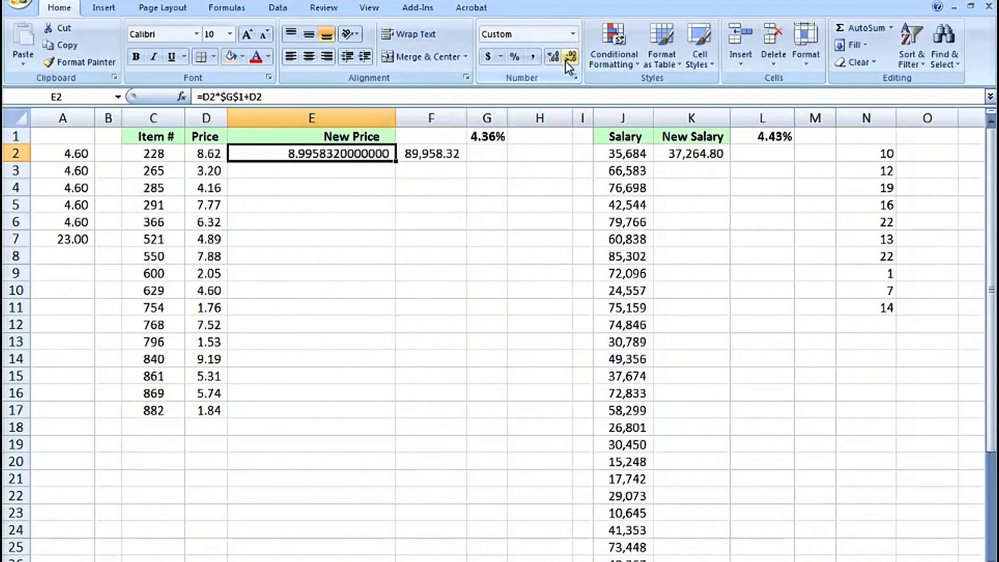
Reduce the display of the New Price in E2 to two decimal places
click(570, 59)
click(570, 59)
click(570, 59)
click(570, 59)
click(570, 60)
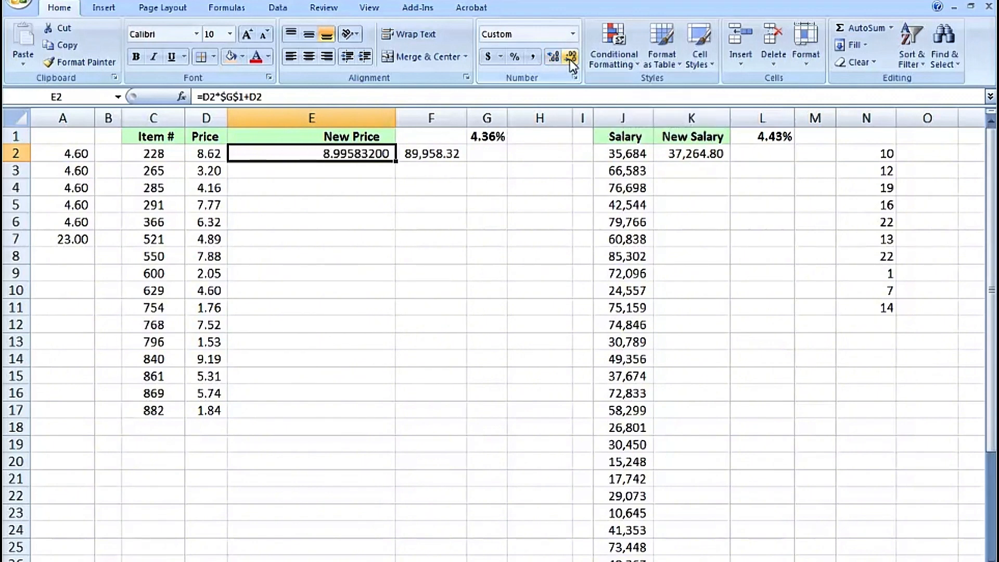
click(570, 59)
click(569, 59)
click(570, 59)
click(571, 58)
click(571, 58)
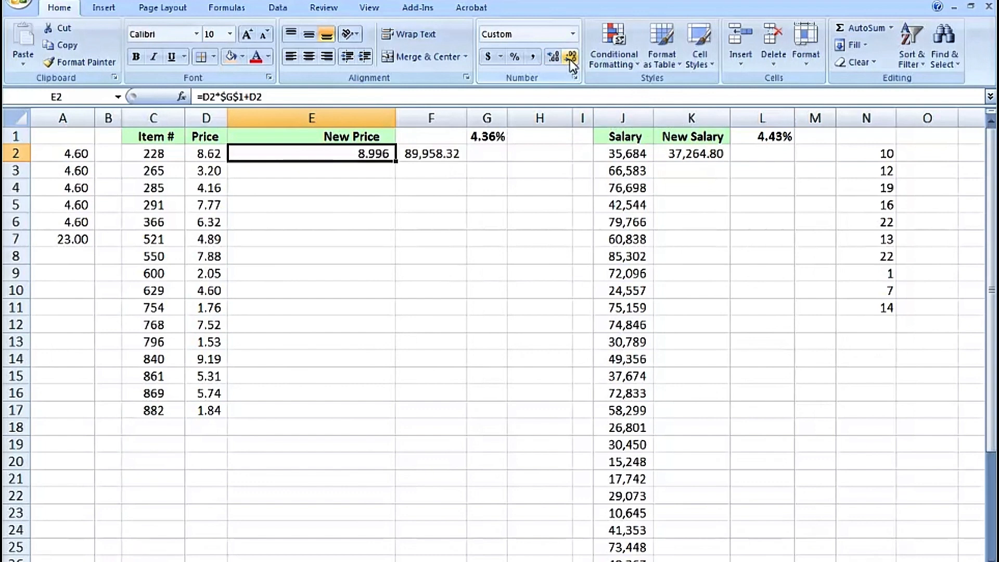
click(571, 58)
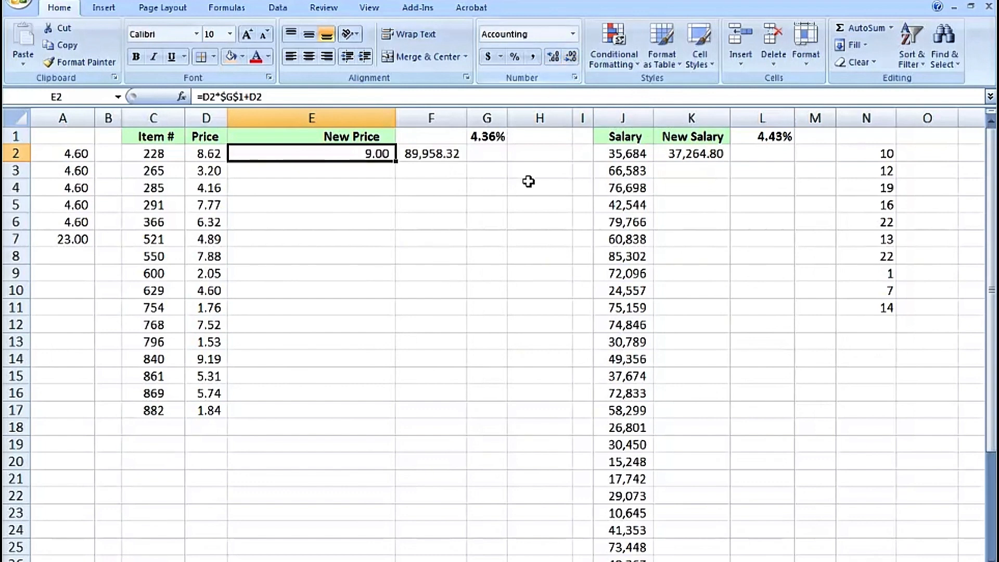
Wrap the New Price formula in E2 in ROUND with two digits, giving =ROUND(D2*$G$1+D2,2)
double_click(333, 153)
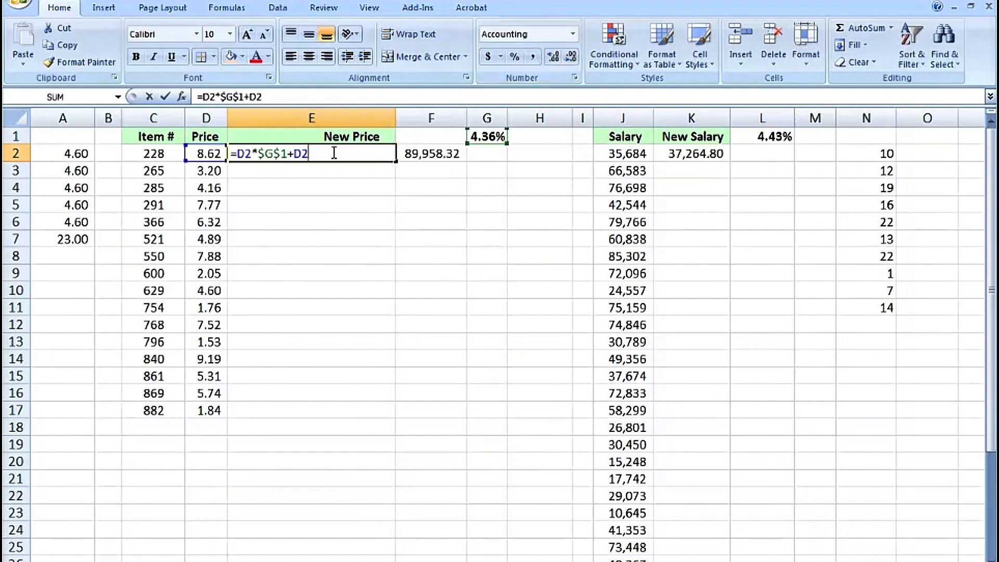
click(238, 154)
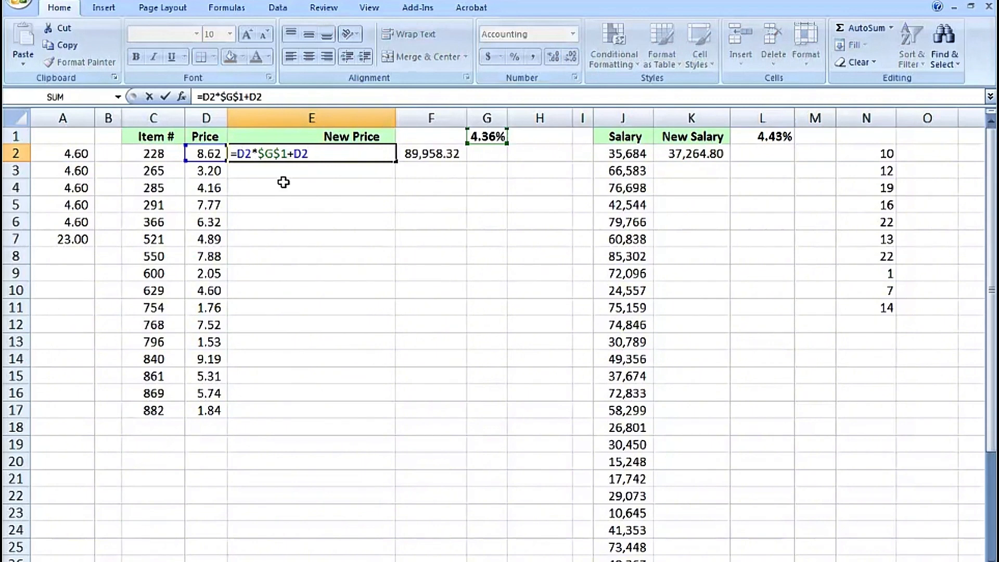
text(rou)
text(nd)
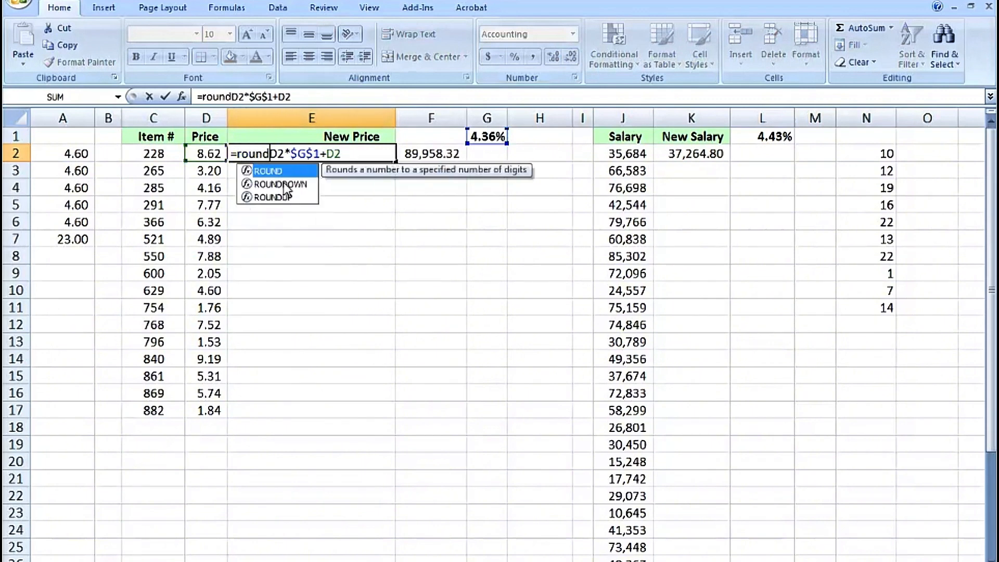
text(()
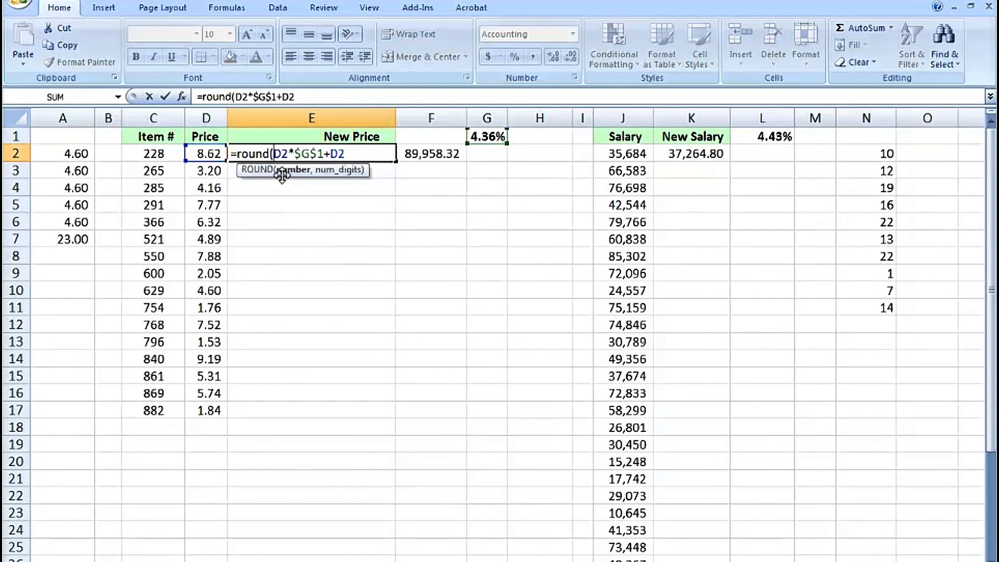
click(345, 154)
text(,)
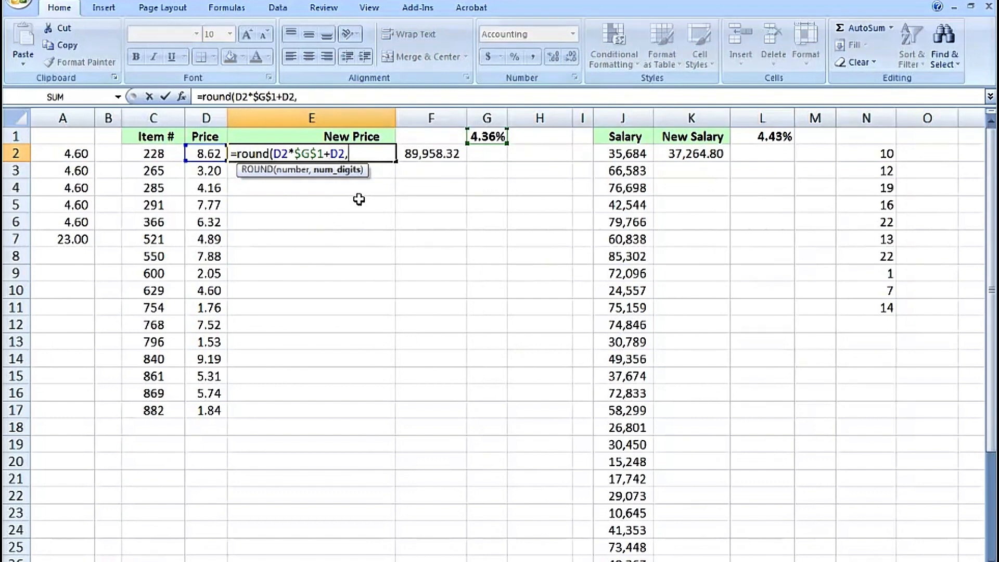
text(2)
key(ctrl+Return)
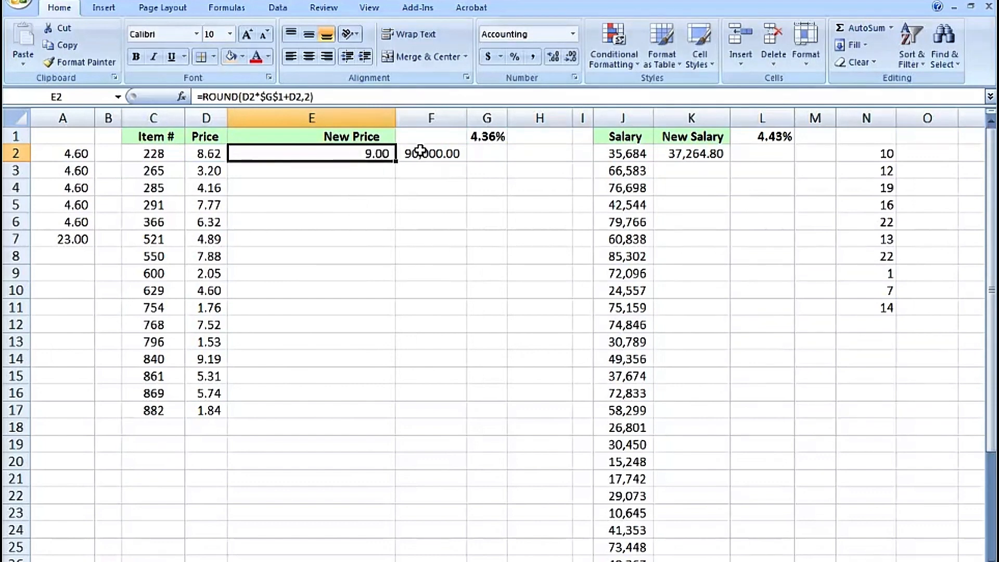
Increase the display of the rounded New Price in E2 to eleven decimal places
click(554, 61)
click(555, 62)
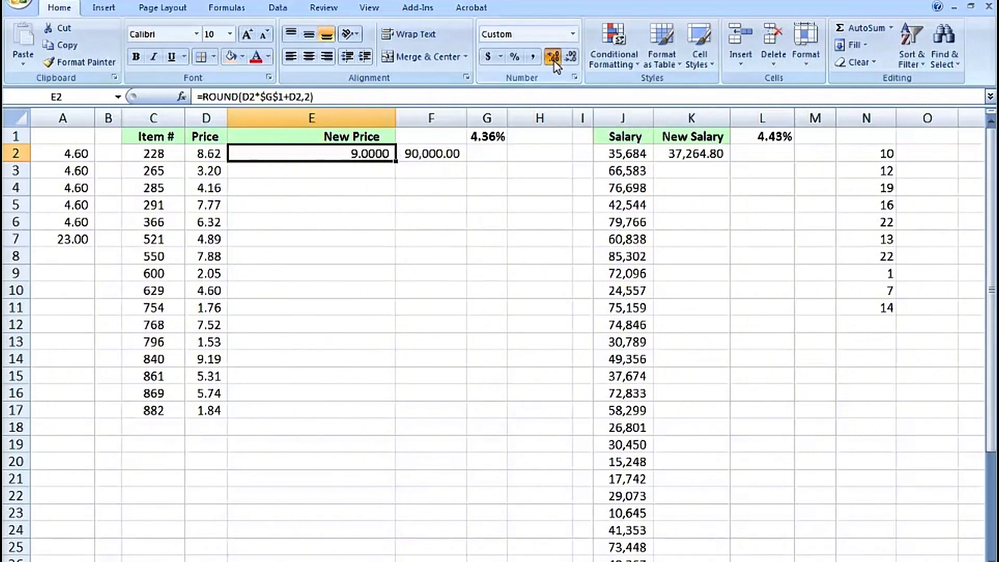
click(554, 62)
click(555, 61)
click(555, 62)
click(554, 62)
click(554, 62)
click(554, 61)
click(554, 62)
Reduce the display of the rounded New Price in E2 to two decimal places
click(568, 59)
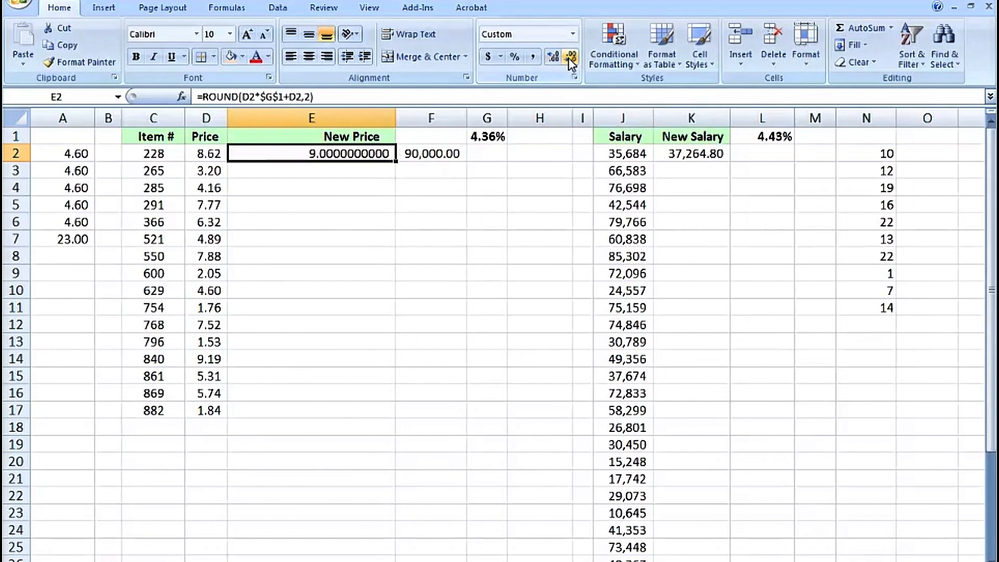
click(568, 58)
click(569, 57)
click(568, 57)
click(568, 57)
click(568, 58)
click(569, 57)
click(568, 58)
click(568, 58)
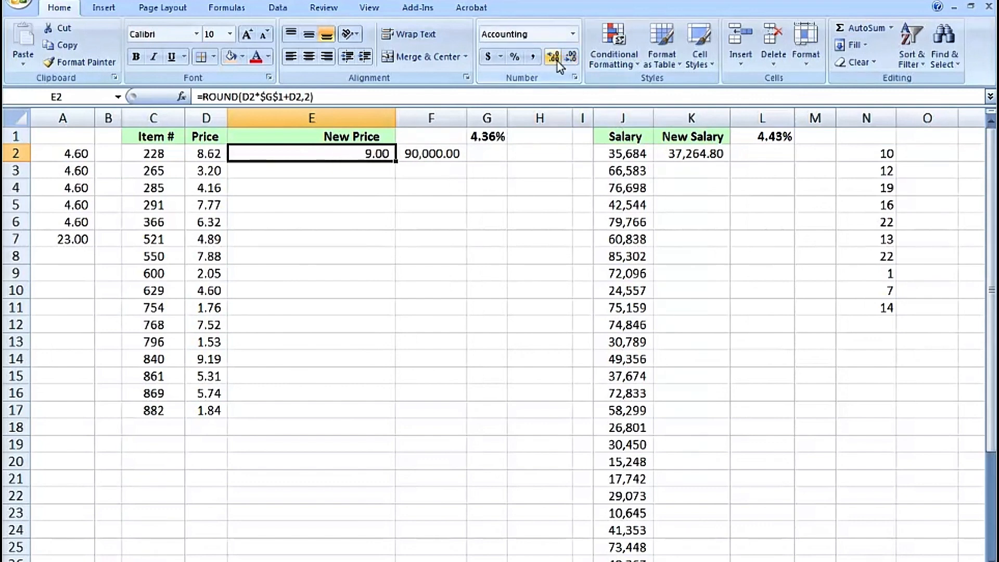
Change the E2 formula to round to one digit and subtract a cent: =ROUND(D2*$G$1+D2,1)-0.01
double_click(352, 153)
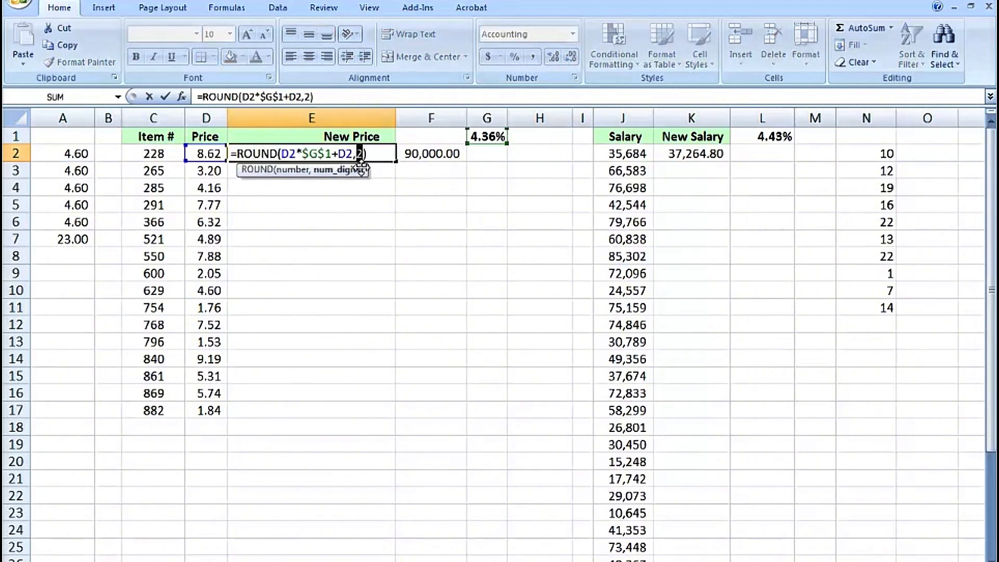
text(1)
click(372, 155)
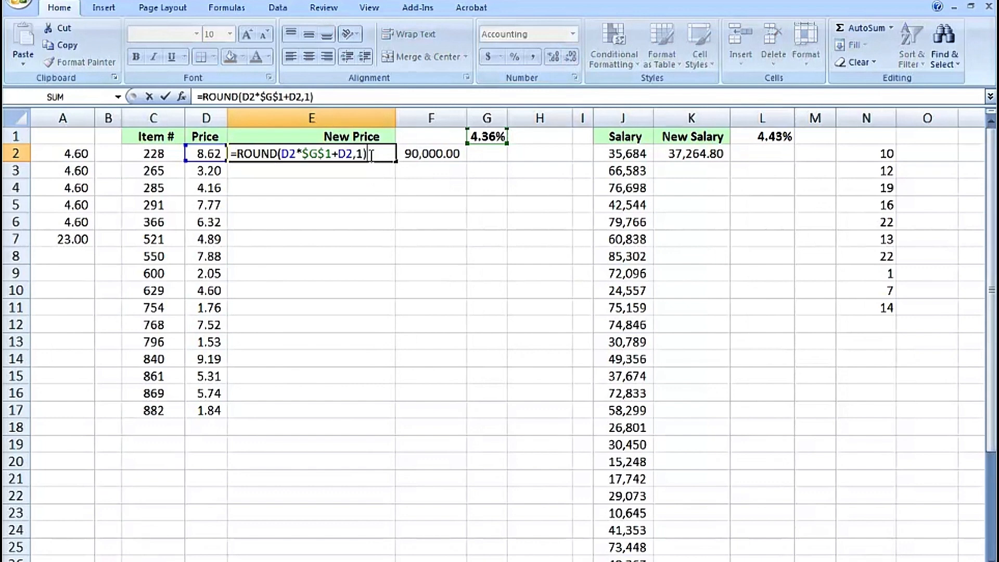
text(-.01)
key(ctrl+Return)
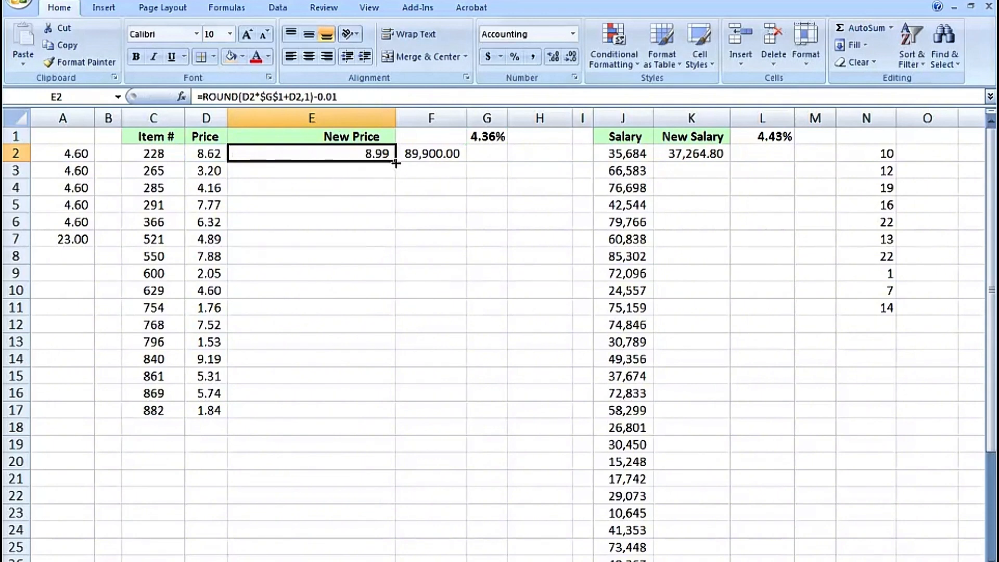
Fill the one-digit ROUND formula from E2 down to E7 and check the formulas in E7 and E4
drag(396, 161, 397, 242)
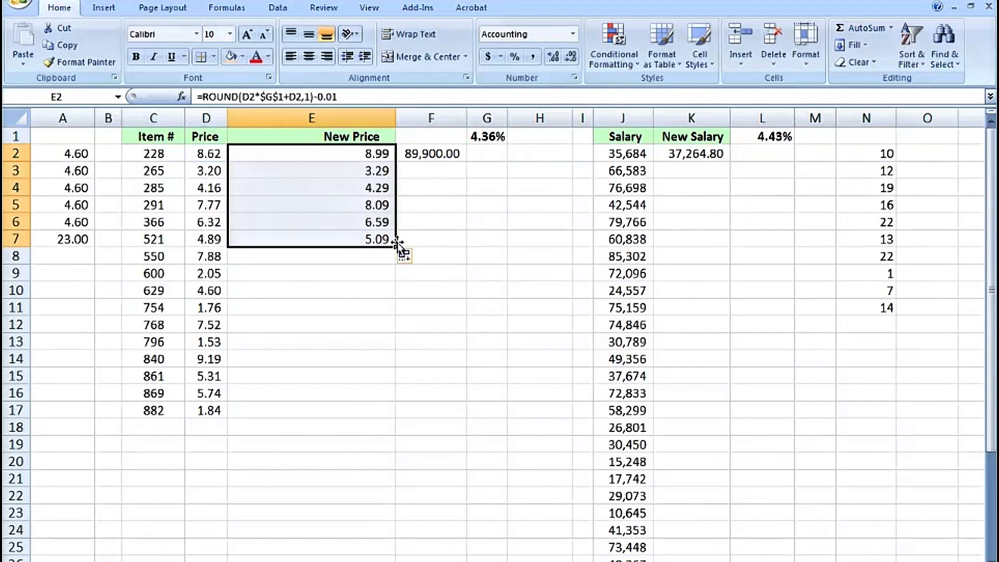
click(362, 241)
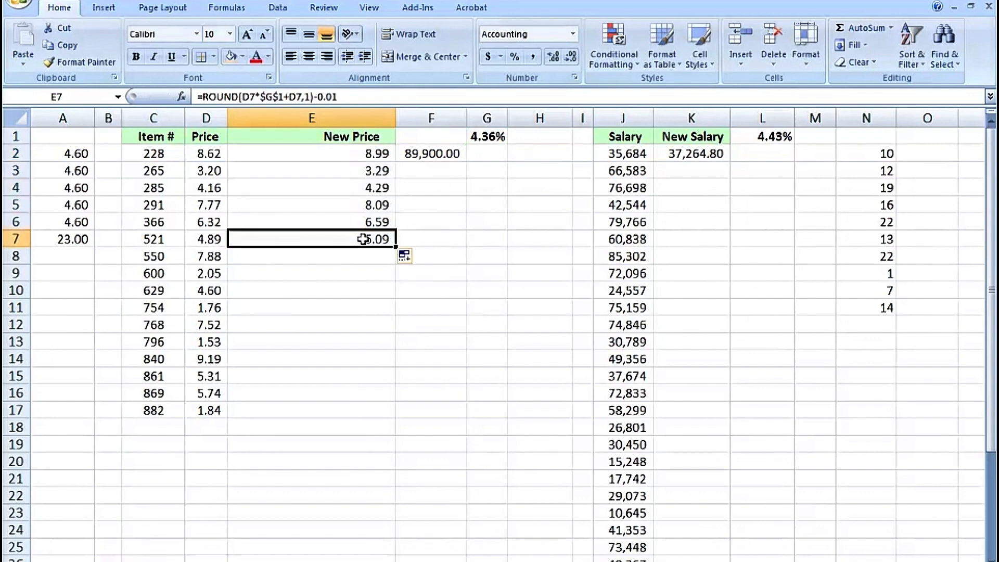
click(352, 189)
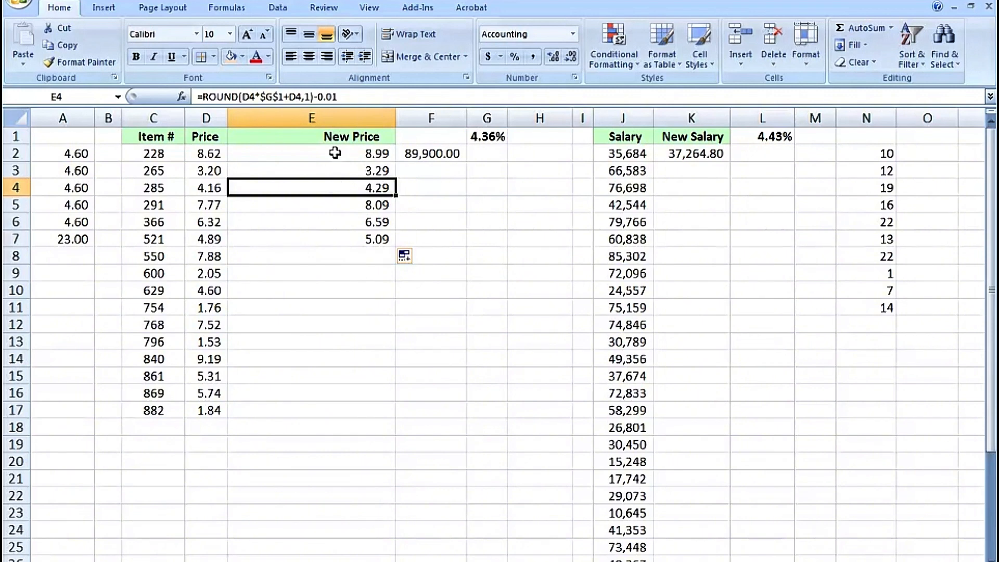
Undo the fill down to E7 and the last formula change in E2
key(ctrl+z)
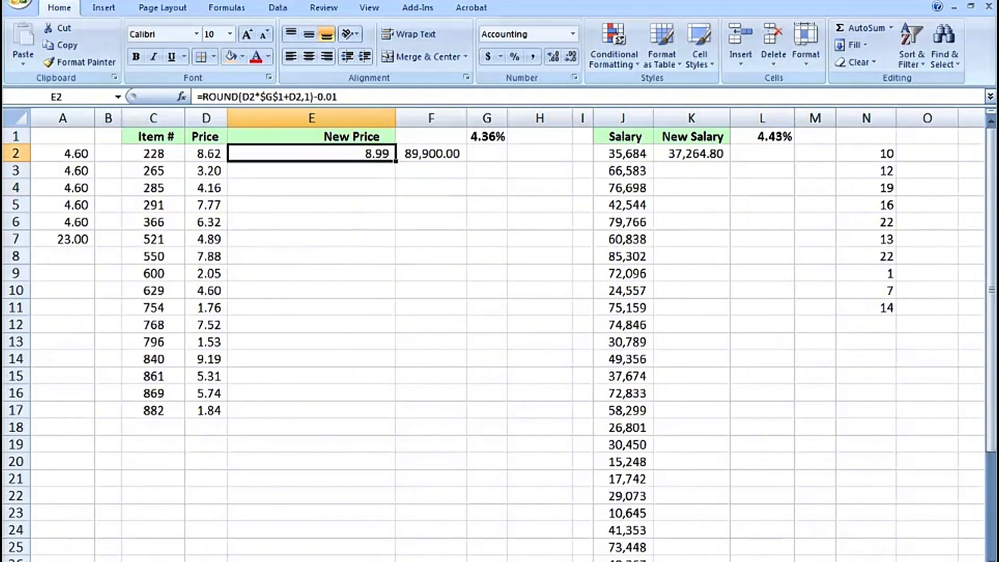
key(ctrl+z)
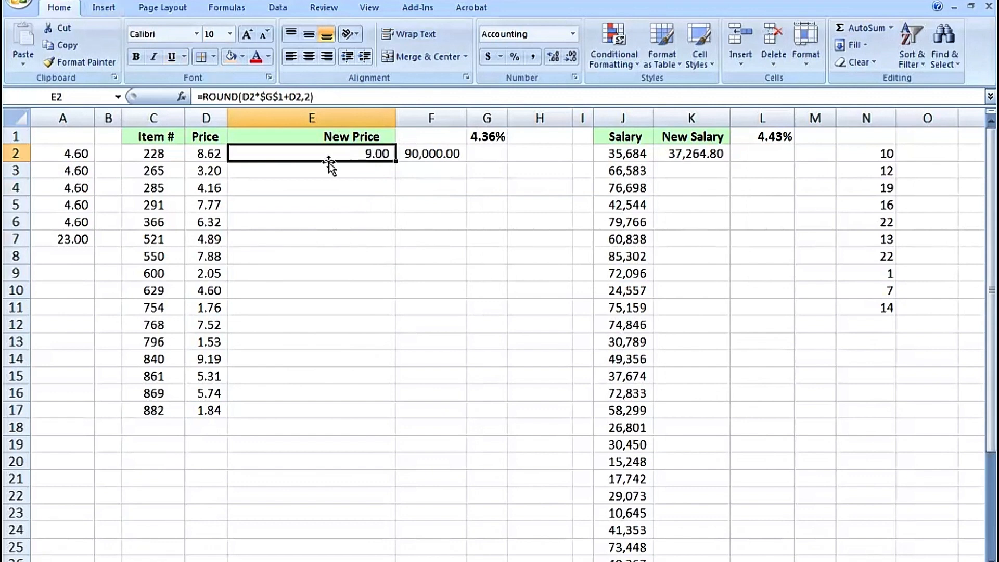
Review the two-digit ROUND formula in E2 and fill it down to E6
click(343, 167)
click(339, 152)
double_click(334, 152)
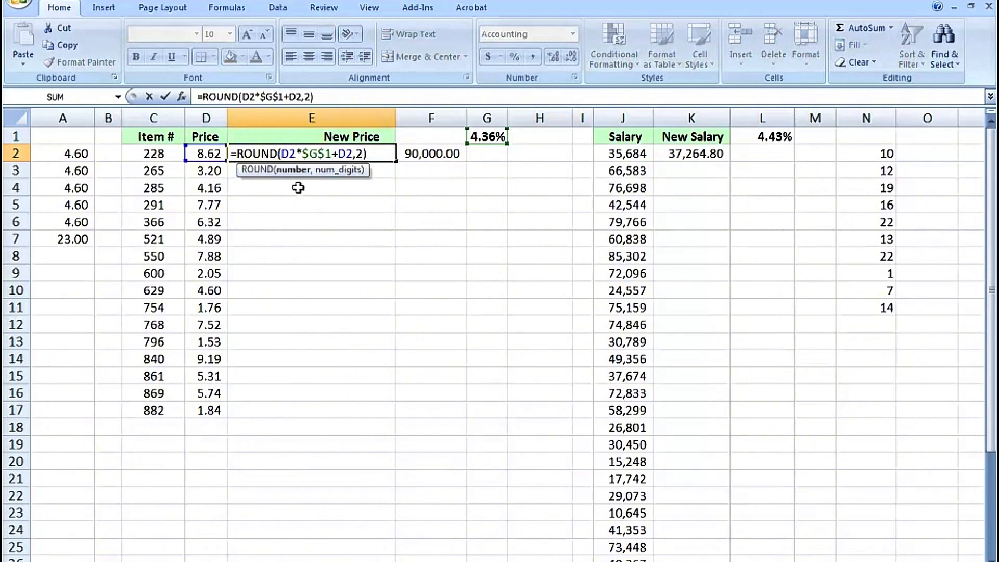
click(278, 152)
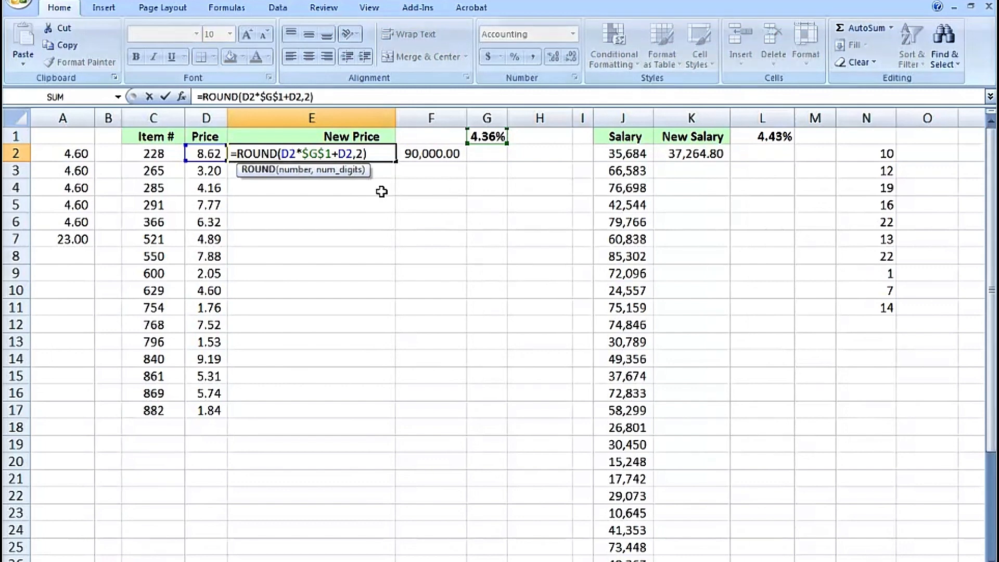
key(ctrl+Return)
drag(395, 162, 393, 239)
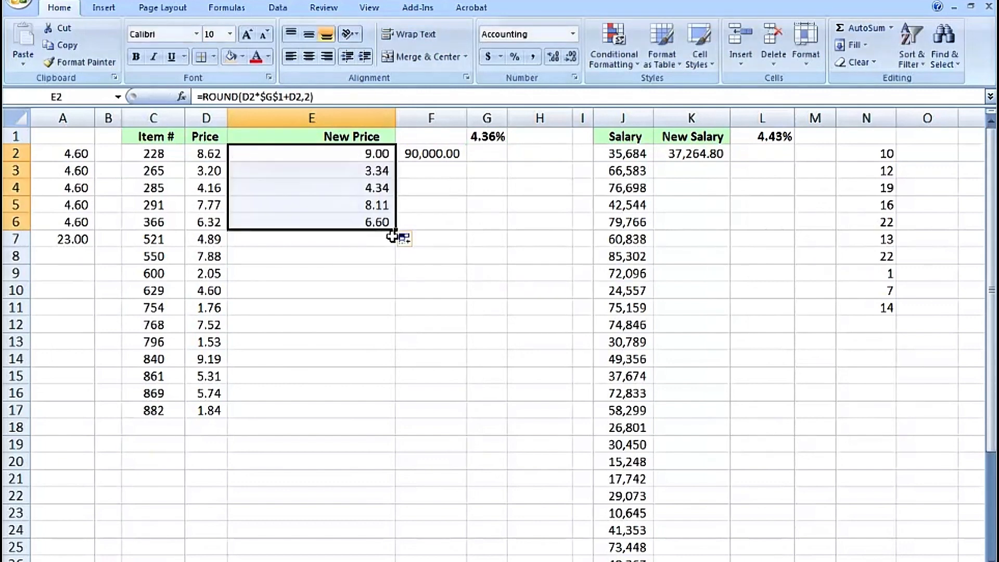
Change the E2 formula to =ROUNDUP(D2*$G$1+D2,2) and fill it down to E4
click(319, 150)
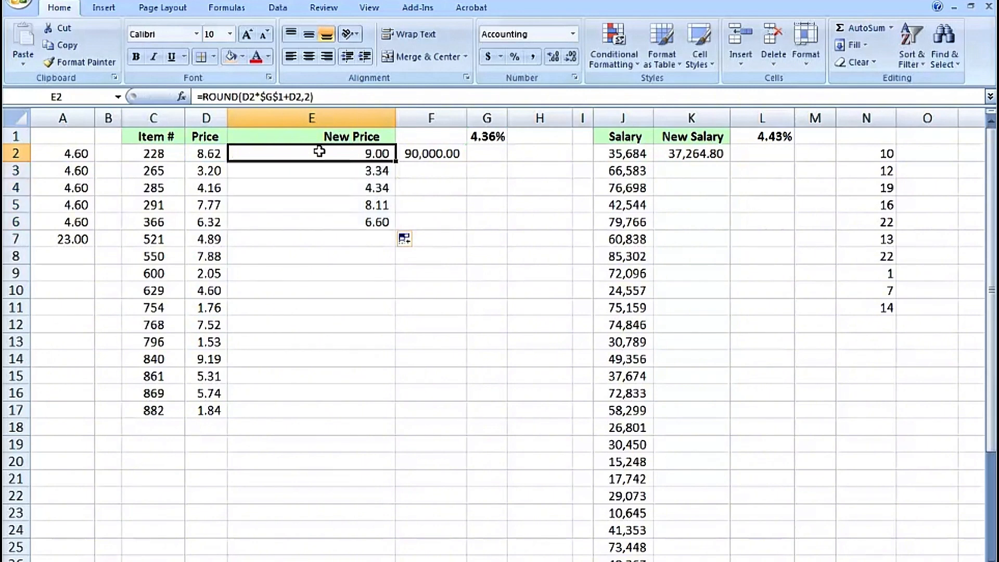
double_click(281, 152)
key(Right)
key(Right)
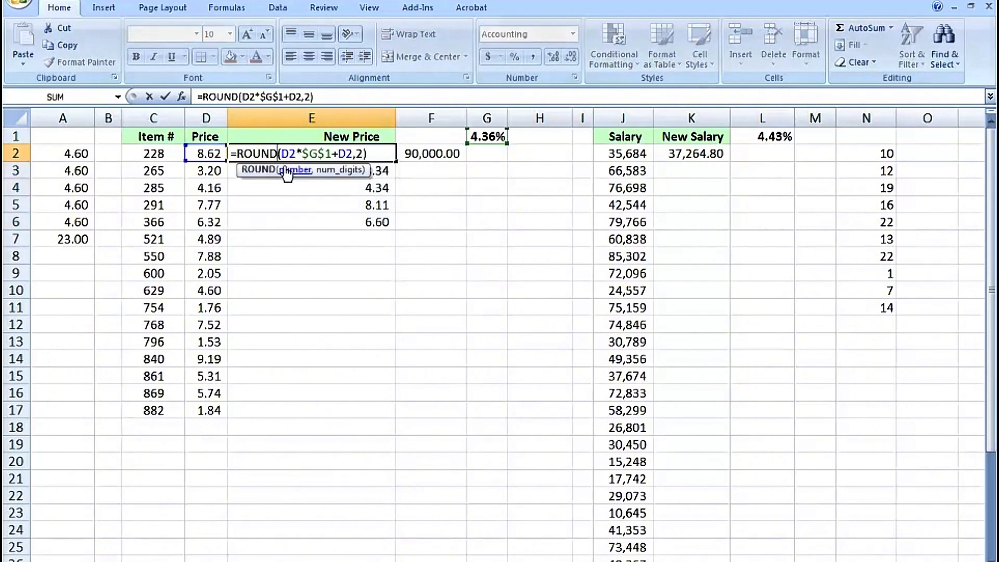
text(up)
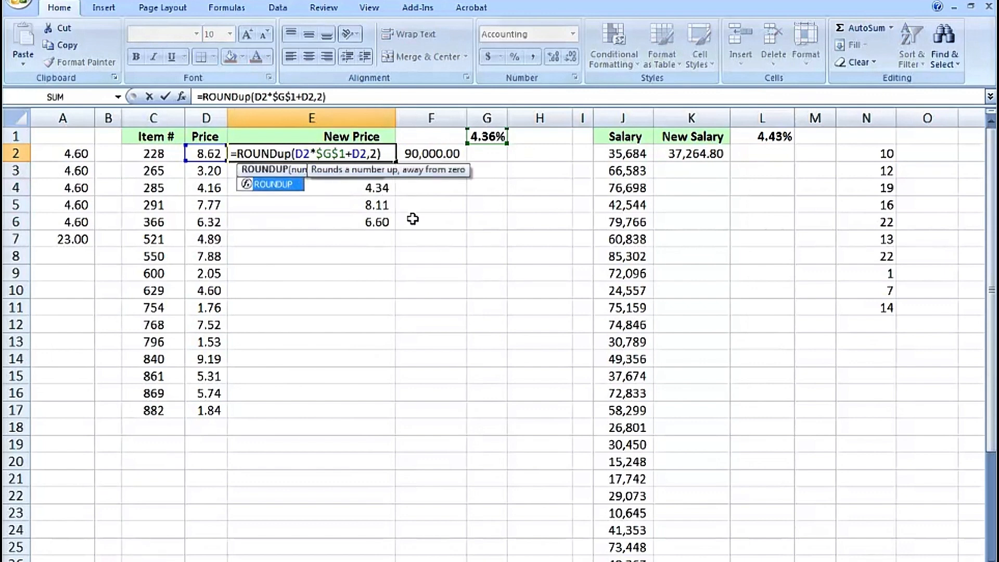
key(ctrl+Return)
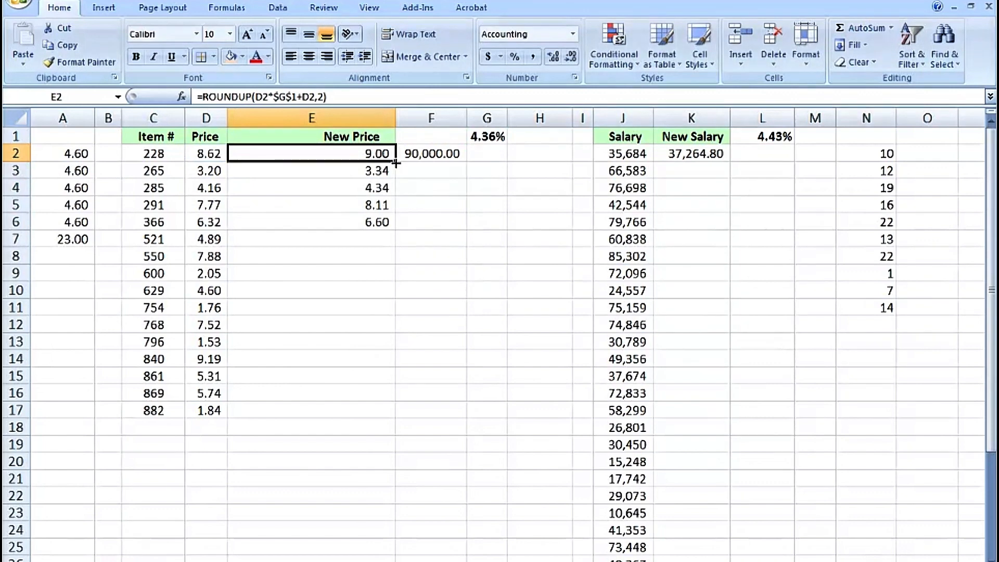
drag(395, 168, 395, 188)
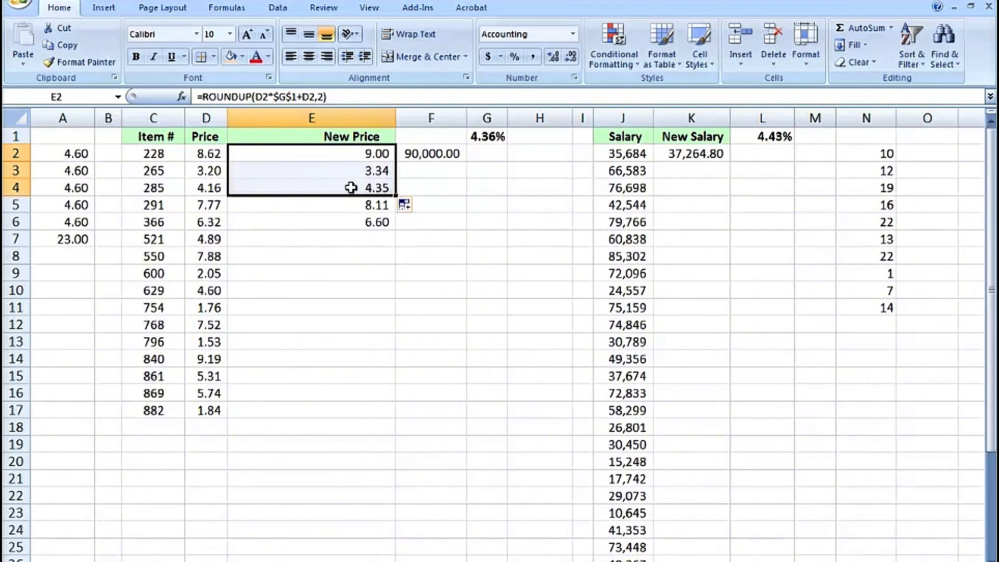
Check the multiplication formula in F2 and undo the last fill in the New Price column
click(419, 154)
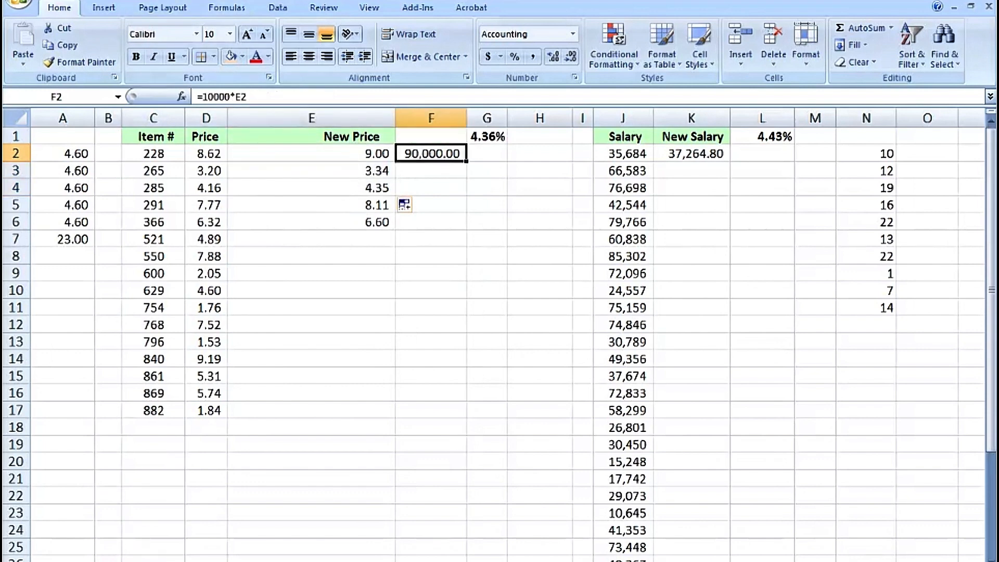
key(ctrl+z)
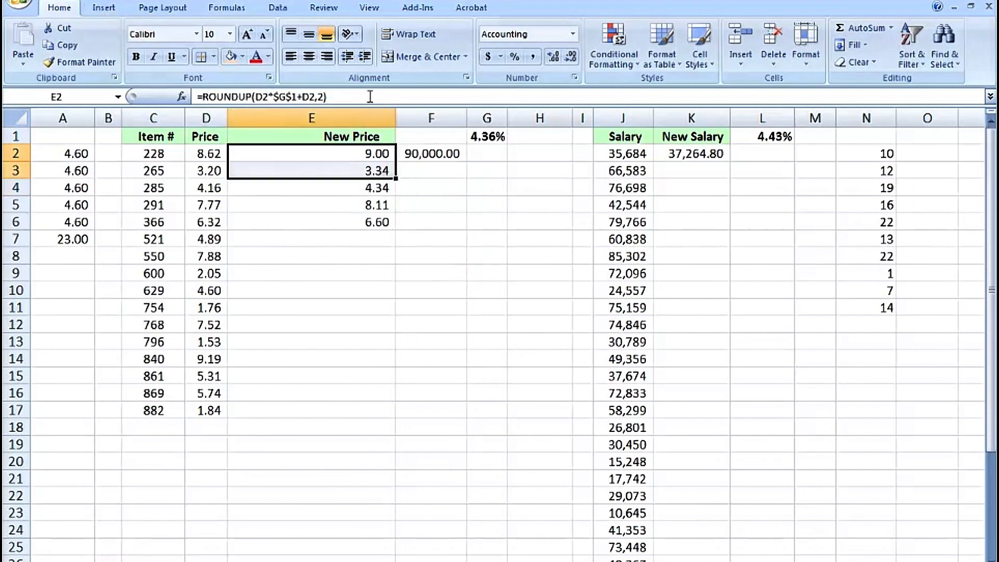
Fill the =10000*E2 formula from F2 down to F4
click(454, 155)
drag(467, 161, 464, 193)
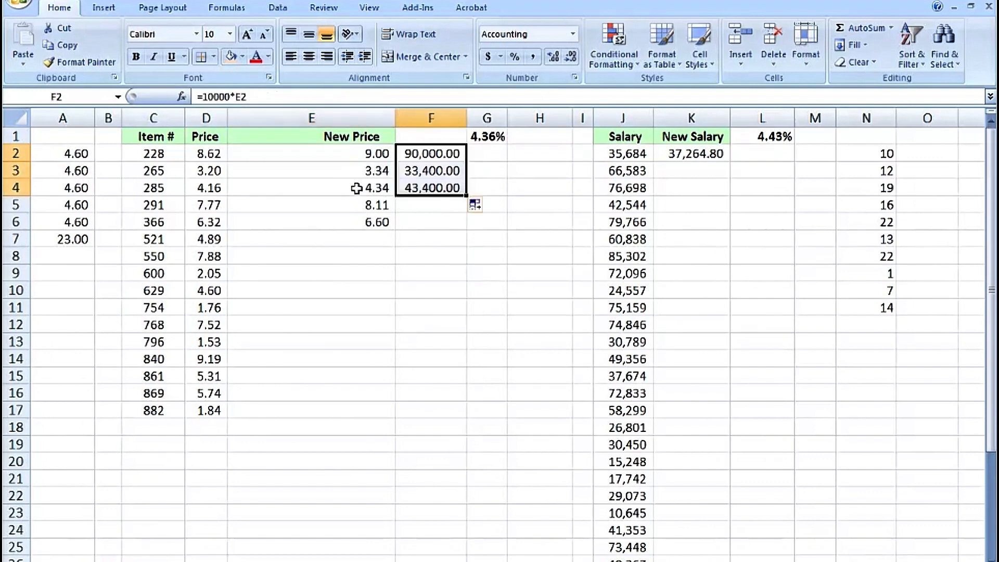
Check the ROUNDUP formula in E3 and fill it down to E4
click(382, 171)
double_click(354, 171)
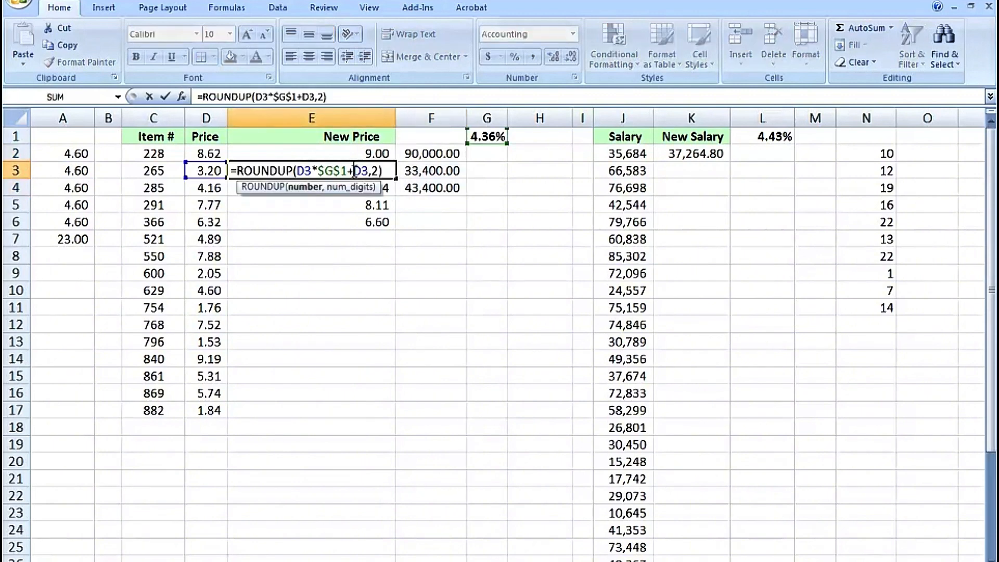
key(Escape)
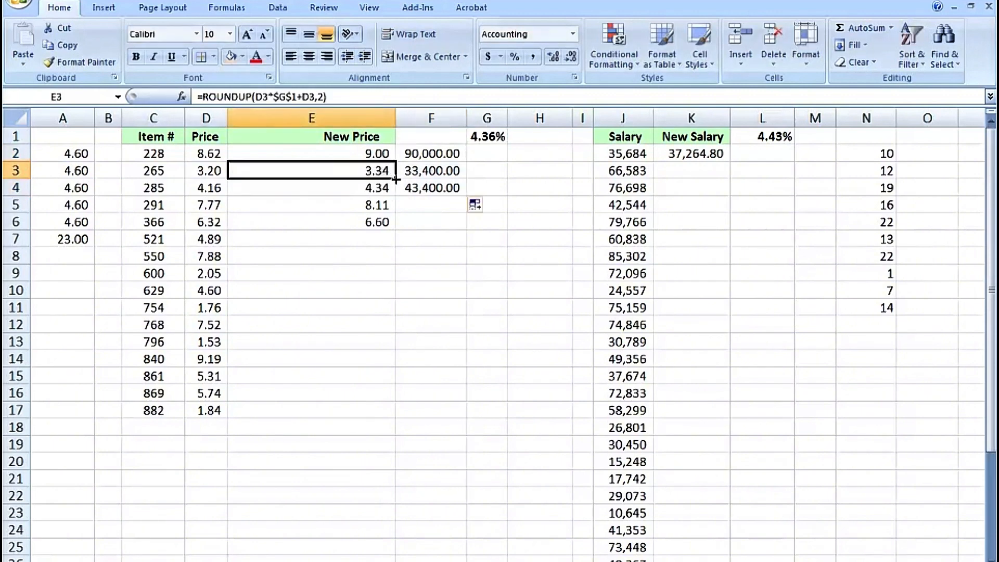
drag(396, 179, 395, 192)
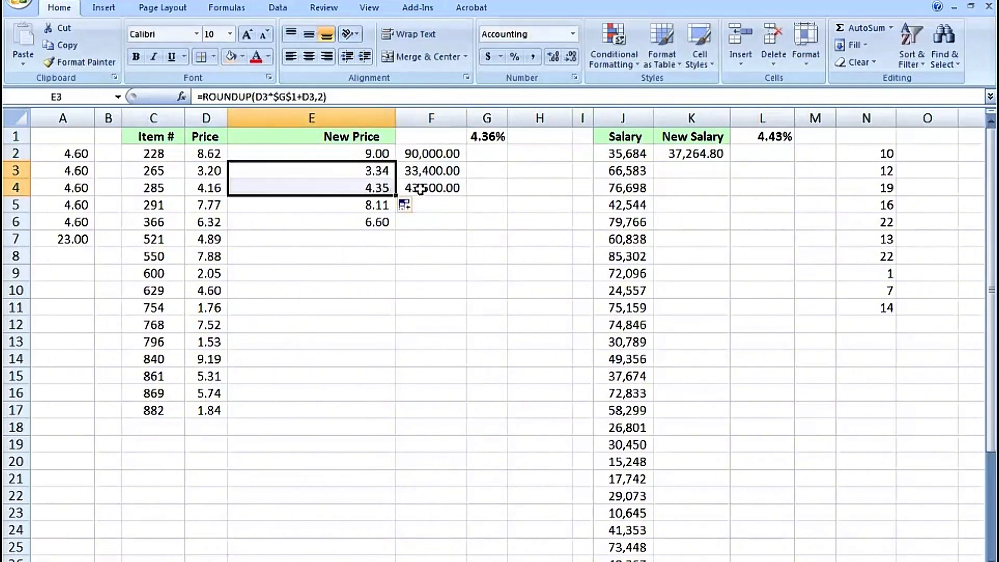
click(382, 188)
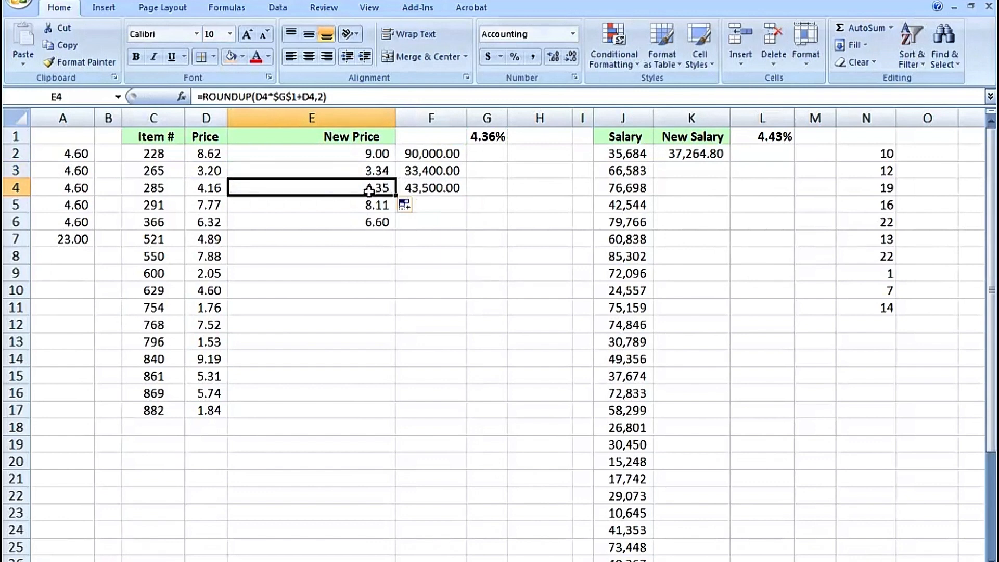
Change the E2 formula to =ROUNDDOWN(D2*$G$1+D2,2) and fill it down to E6
drag(349, 150, 352, 181)
click(349, 154)
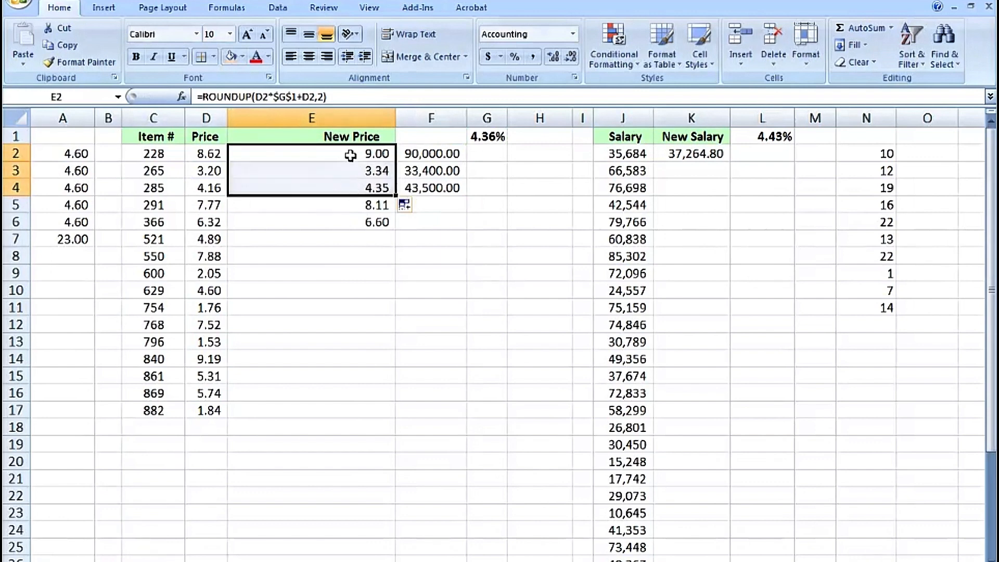
double_click(350, 154)
click(294, 152)
drag(294, 152, 281, 152)
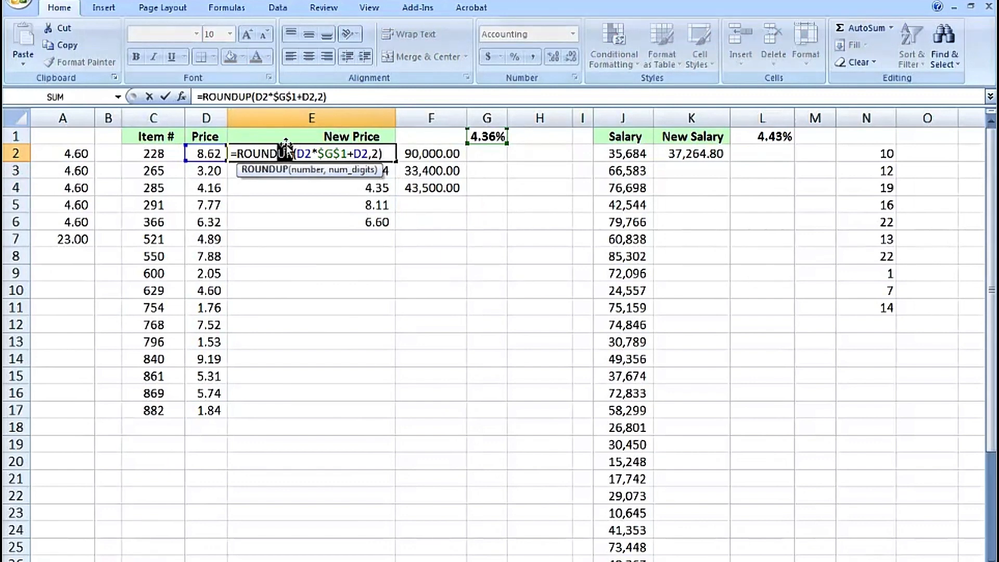
text(down)
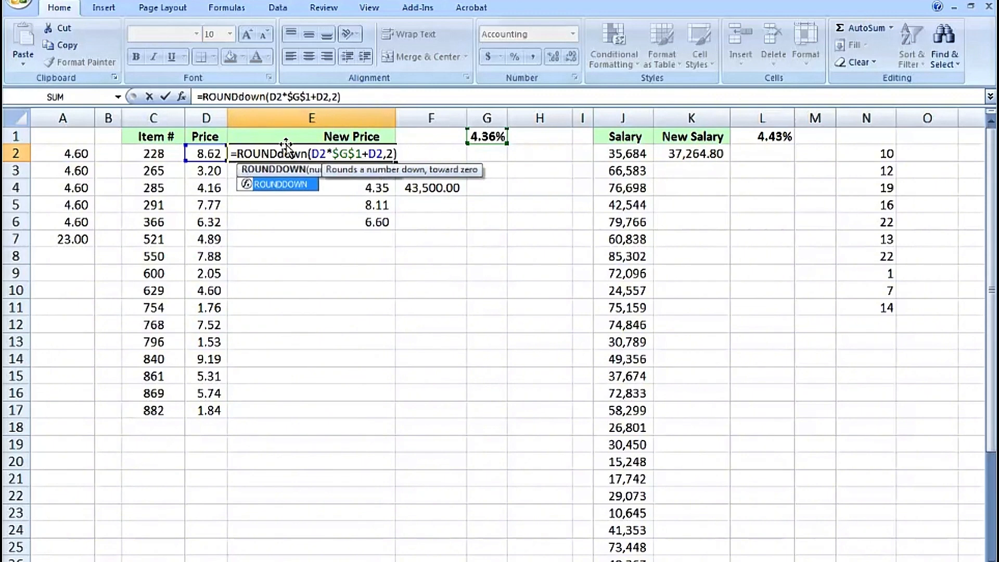
key(ctrl+Return)
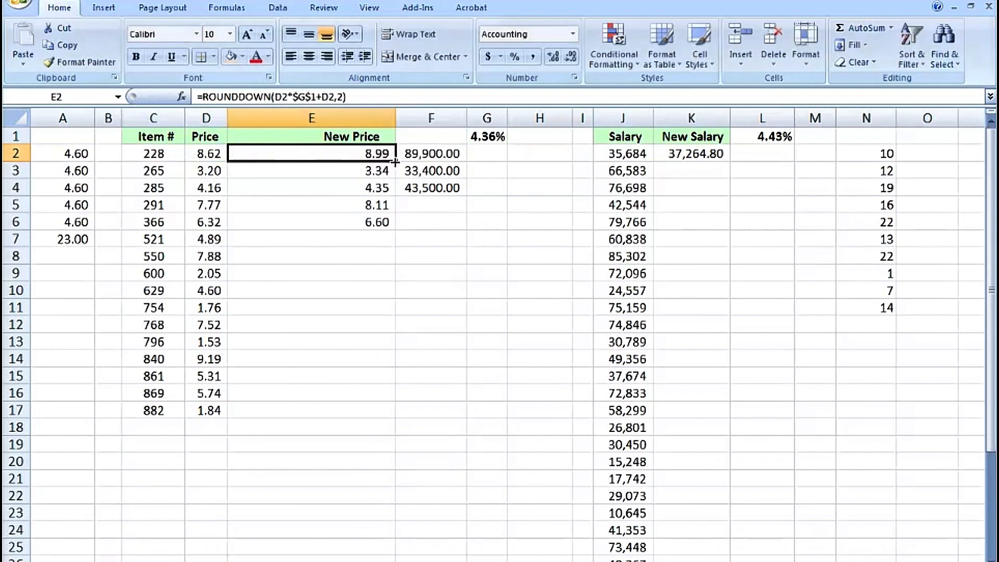
drag(395, 162, 395, 225)
click(385, 223)
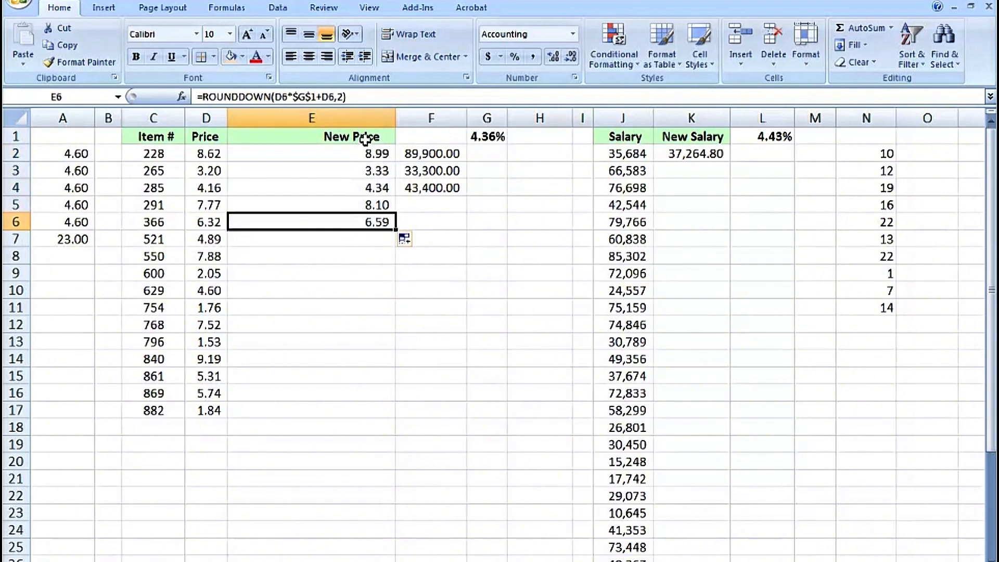
Examine the number-of-digits argument of the ROUNDDOWN formula in E2 without changing it
double_click(371, 153)
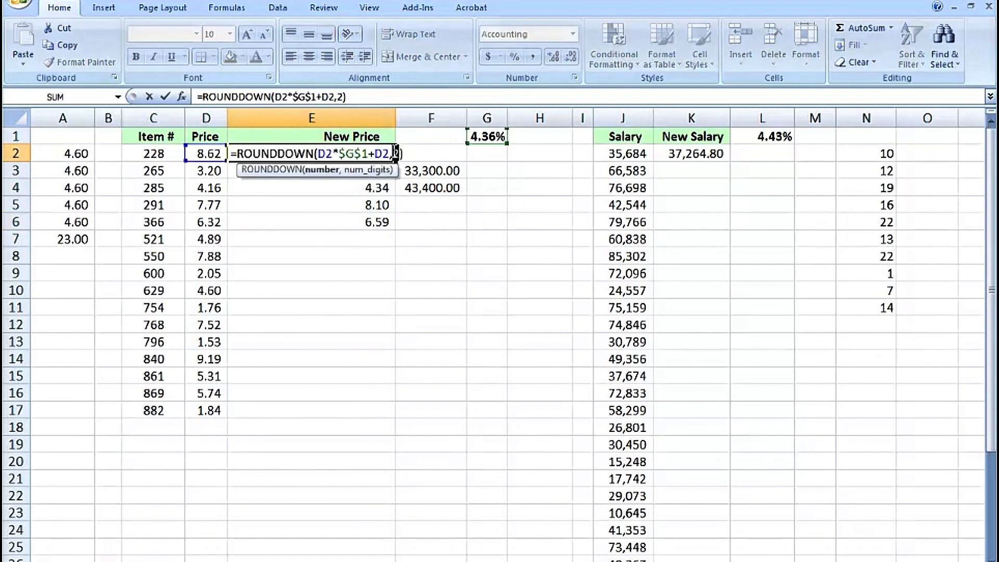
click(395, 153)
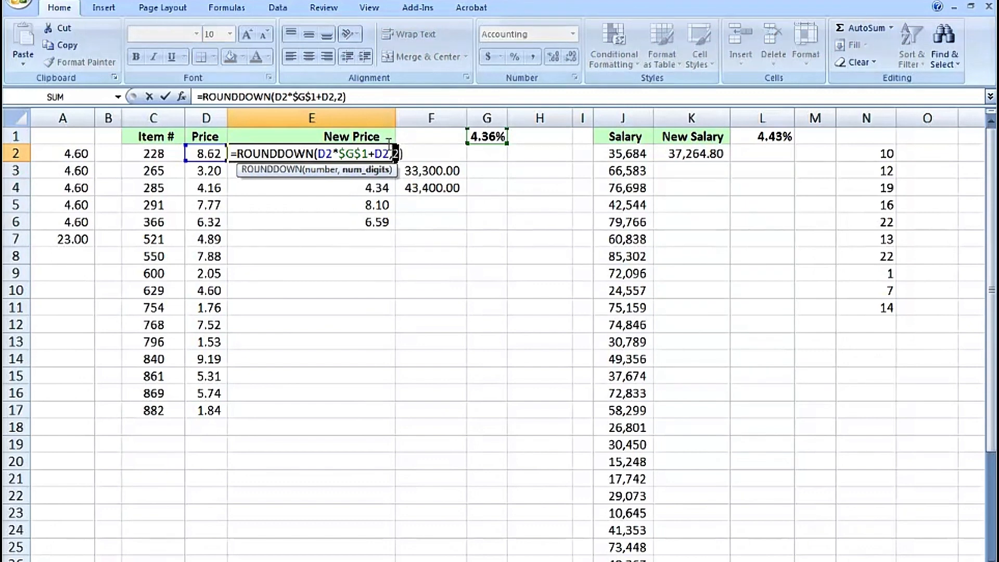
key(Escape)
Check which cells the New Salary formula in K2 refers to and widen column K
click(682, 170)
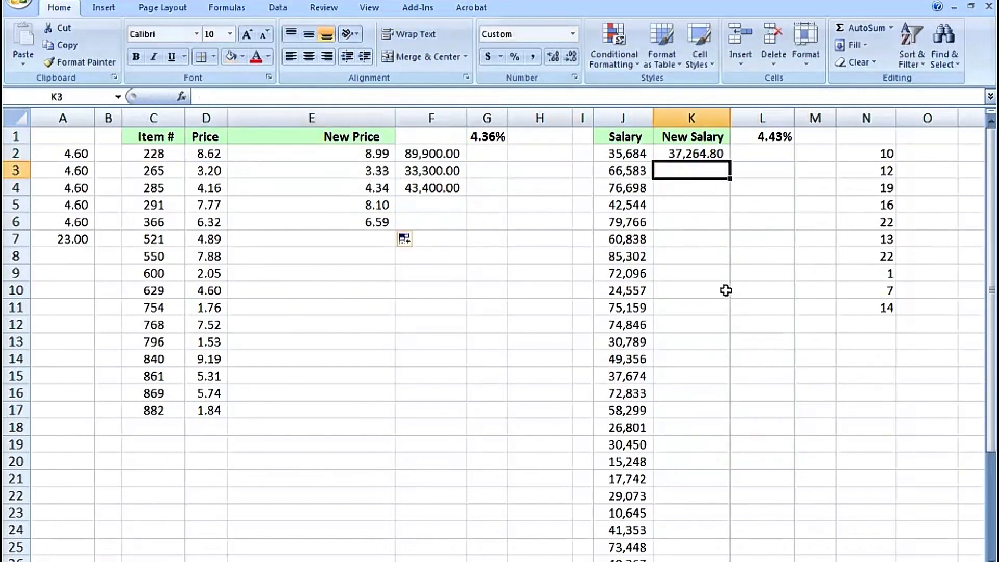
click(695, 153)
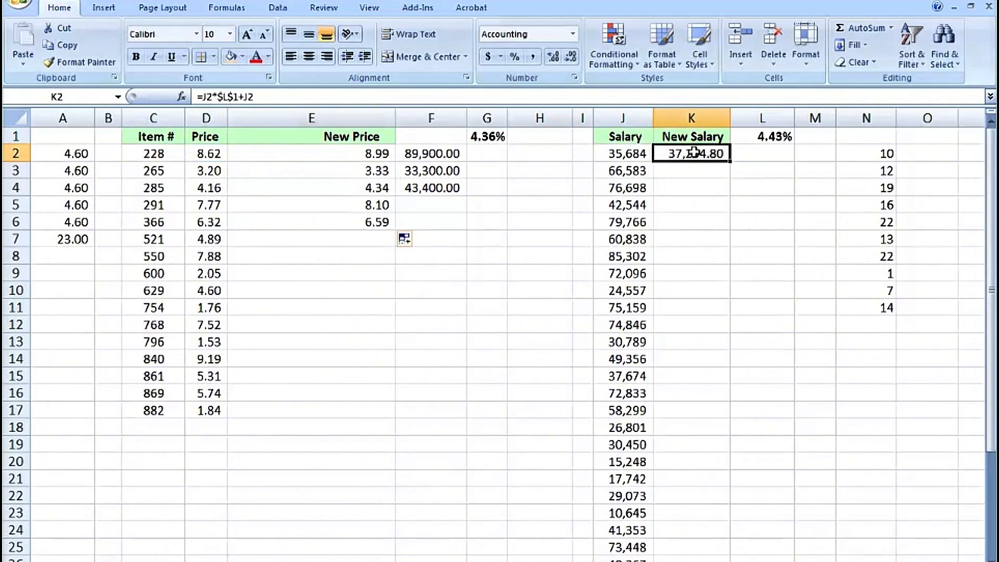
double_click(695, 152)
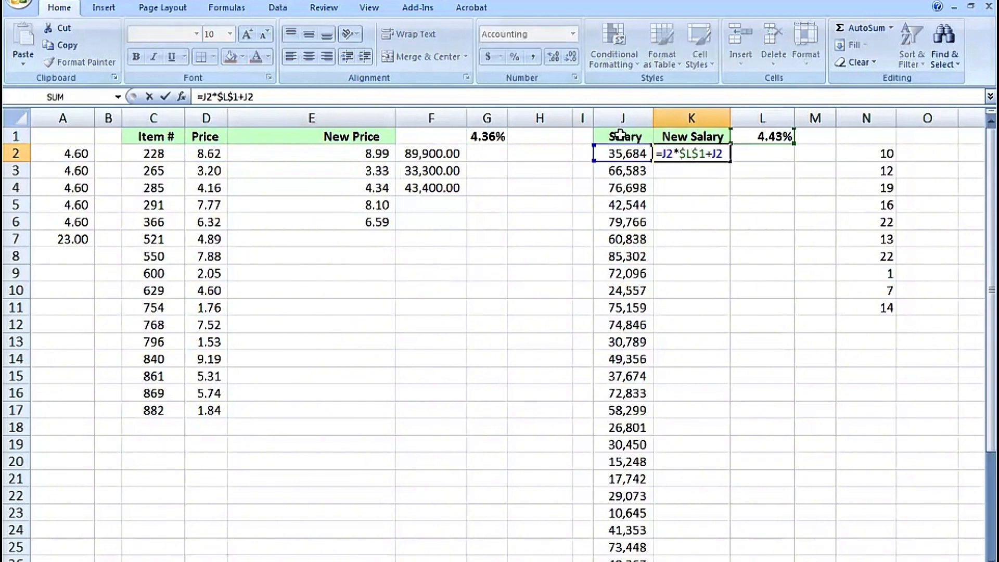
click(692, 153)
key(ctrl+Return)
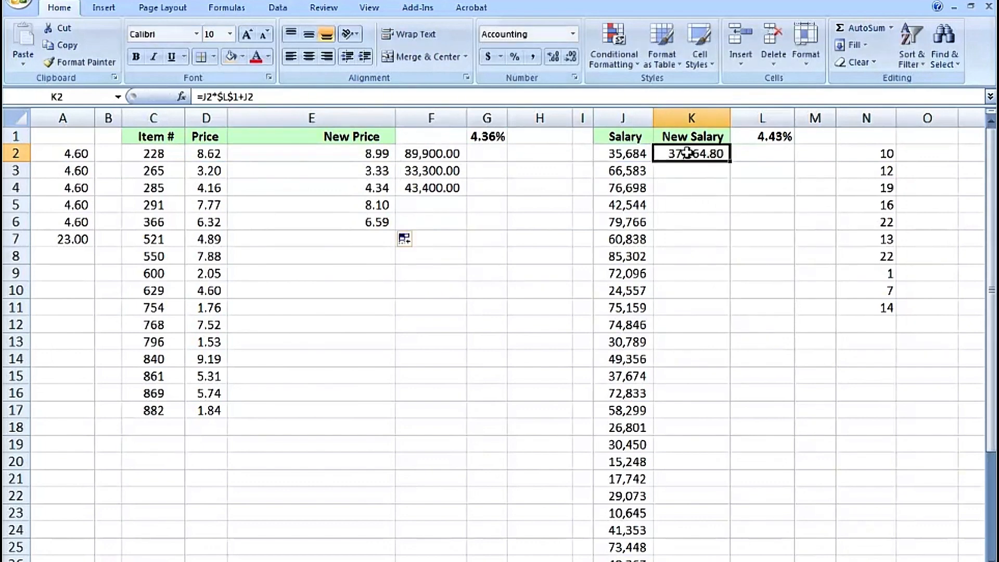
drag(725, 119, 781, 119)
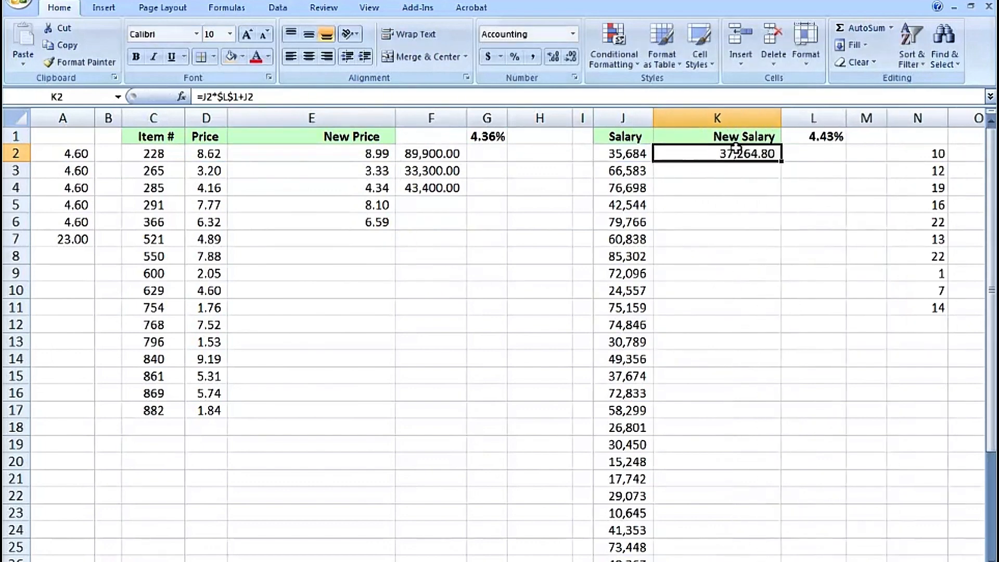
Change the K2 formula to =ROUND(J2*$L$1+J2,0) and fill it down to K6
double_click(710, 153)
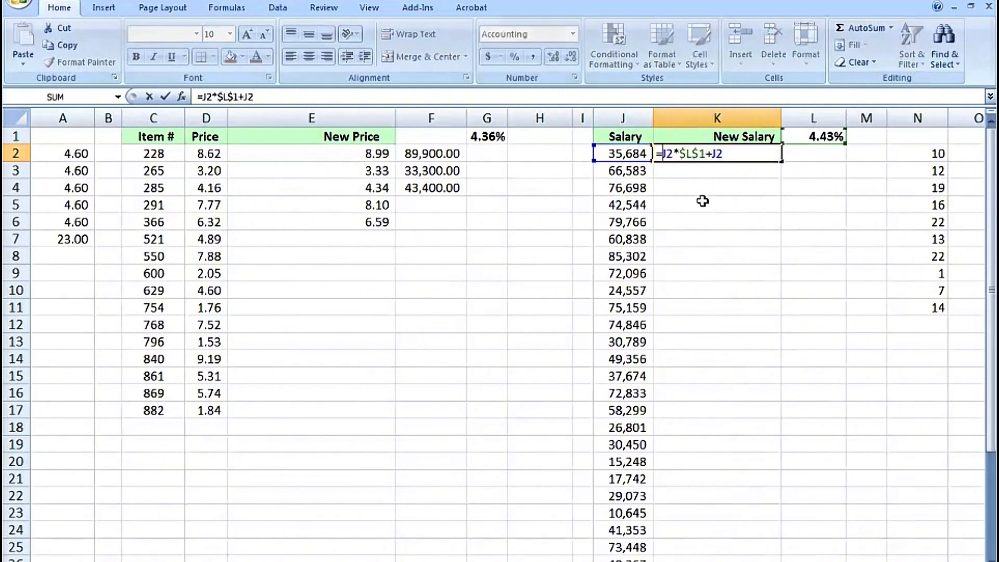
text(round()
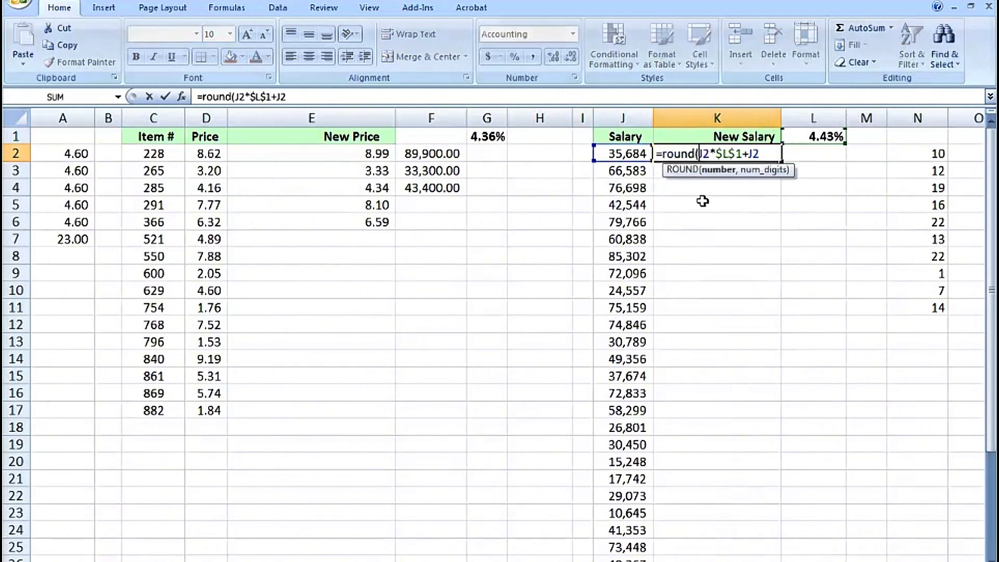
click(761, 154)
text(,0)
key(ctrl+Return)
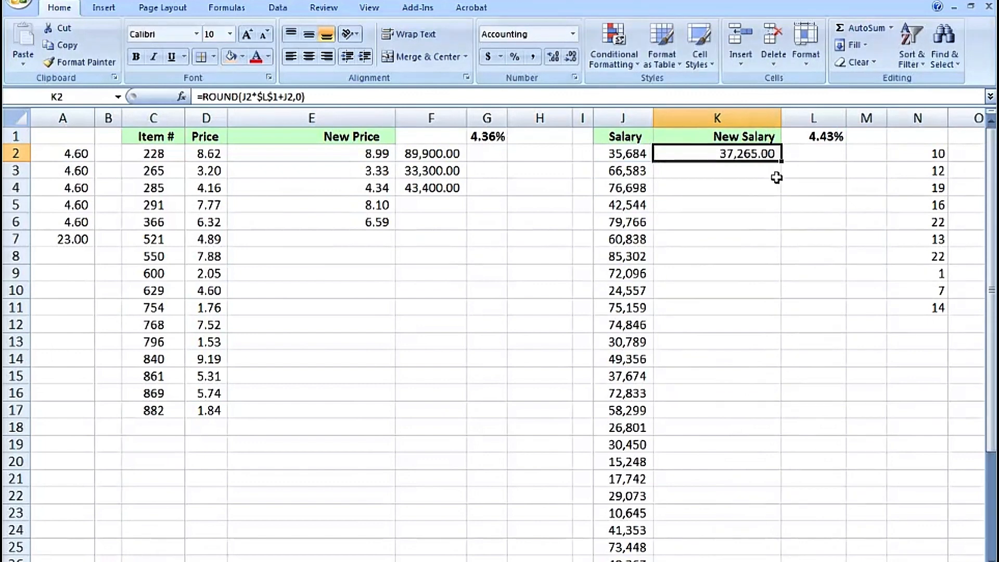
drag(781, 162, 781, 229)
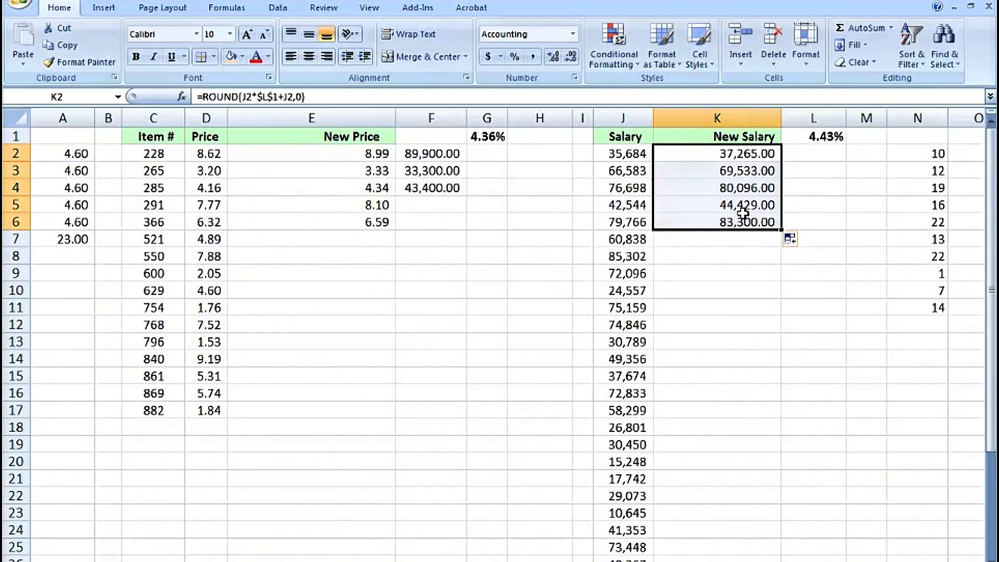
click(722, 153)
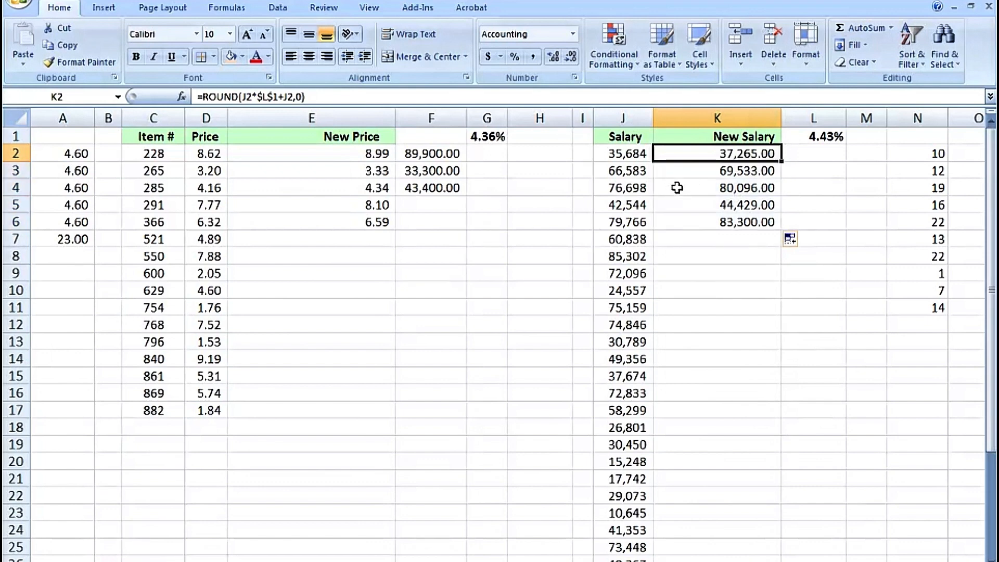
Set the number of digits in the K2 ROUND formula to -2 and fill the formula down to K5
double_click(717, 154)
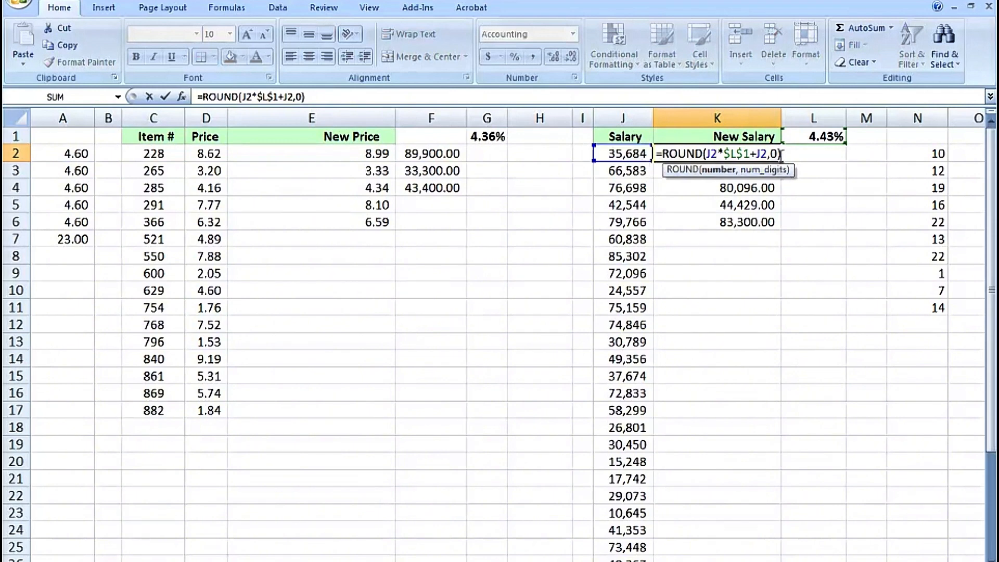
double_click(775, 154)
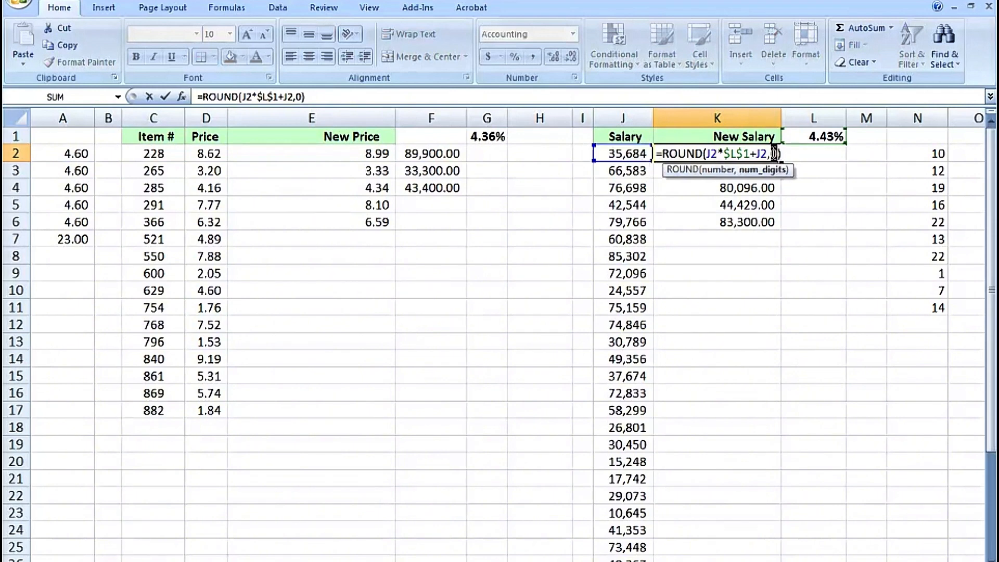
text(-2)
key(ctrl+Return)
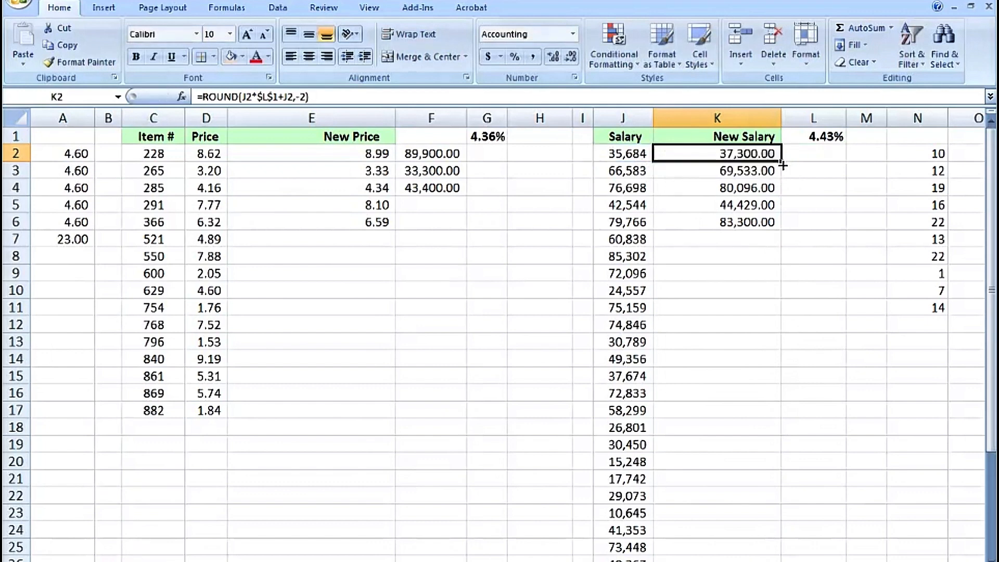
drag(783, 165, 780, 177)
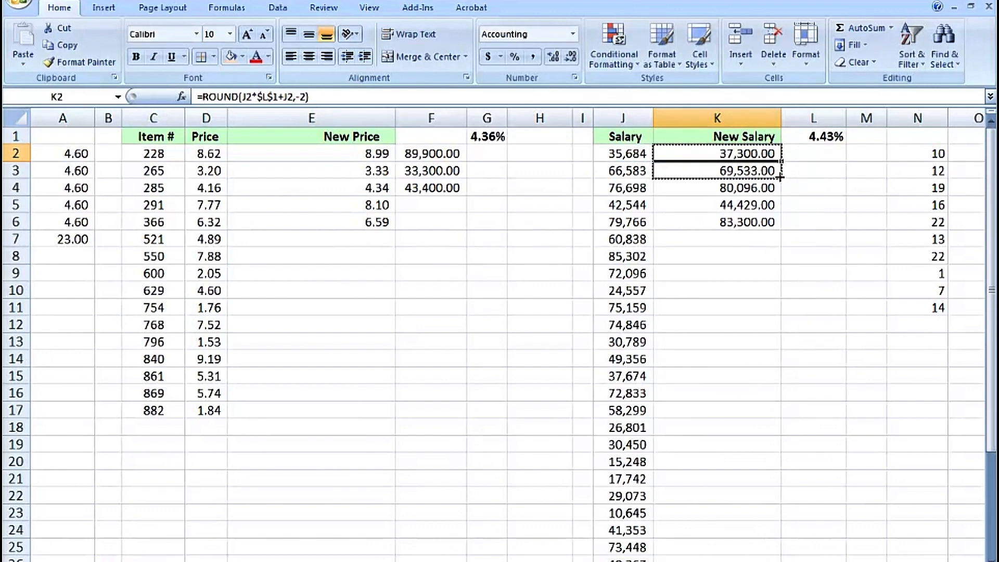
drag(780, 178, 780, 206)
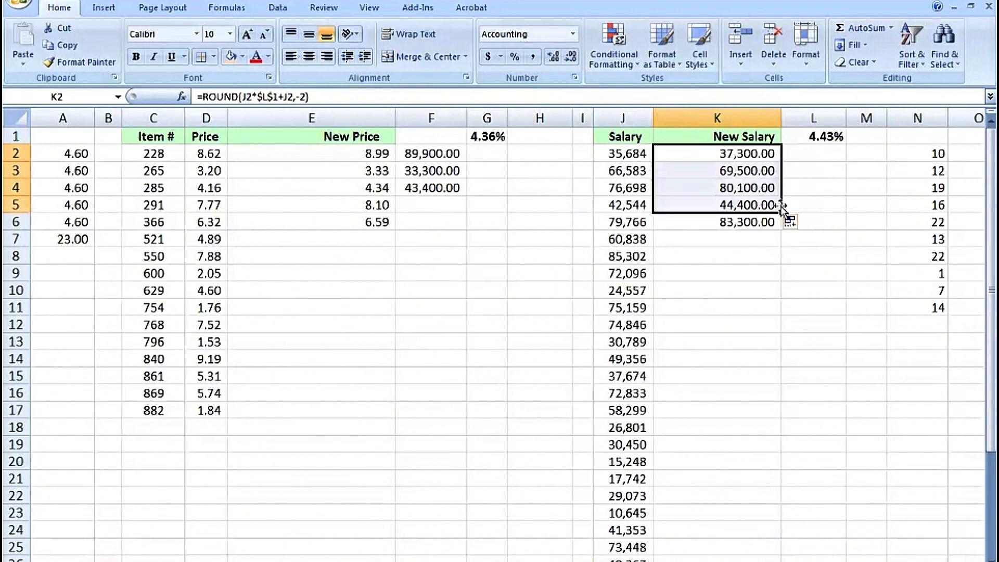
Examine the ROUND function name and arguments in K2, leaving the formula as it is
double_click(719, 153)
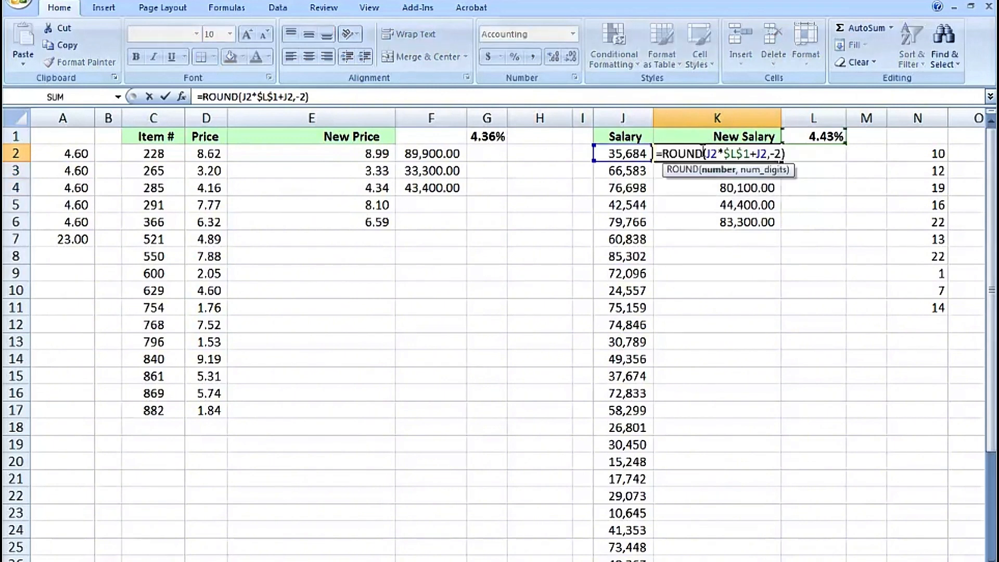
key(Left)
key(Left)
key(Left)
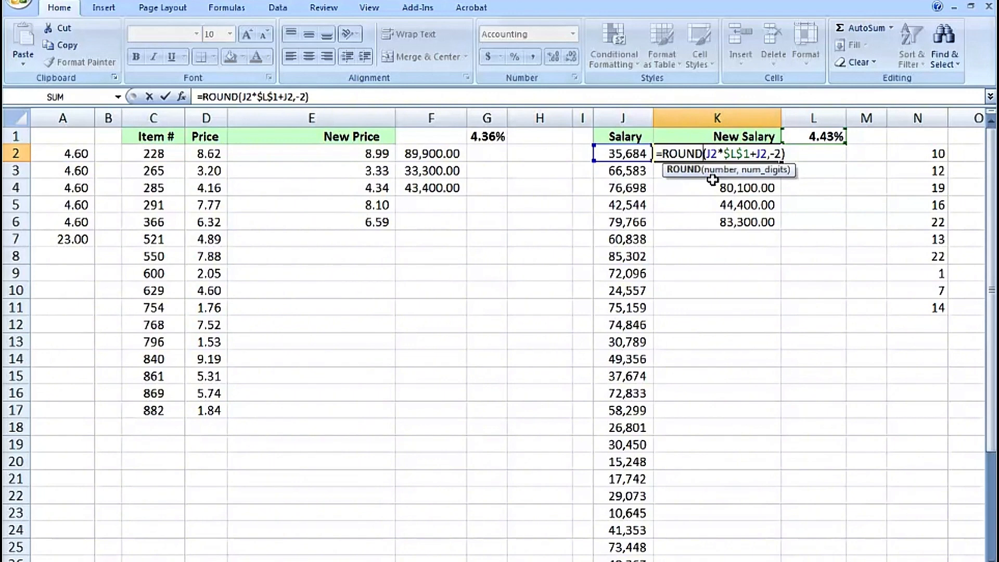
key(ctrl+Return)
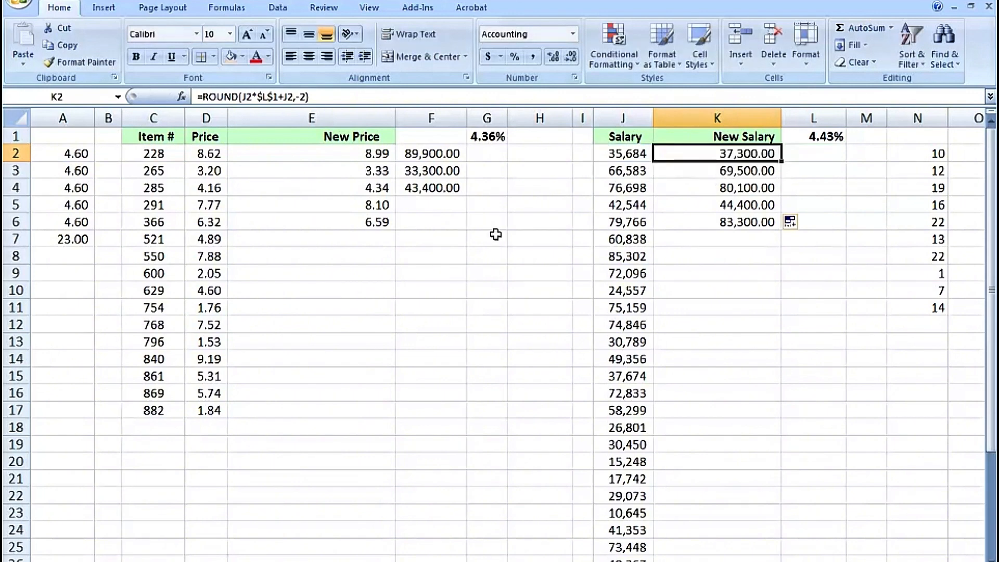
click(372, 276)
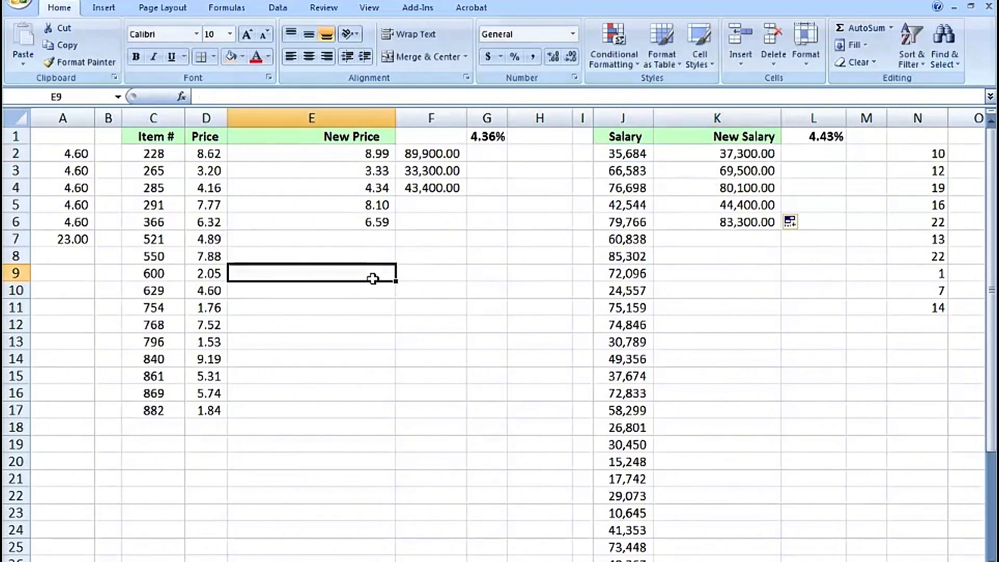
click(417, 275)
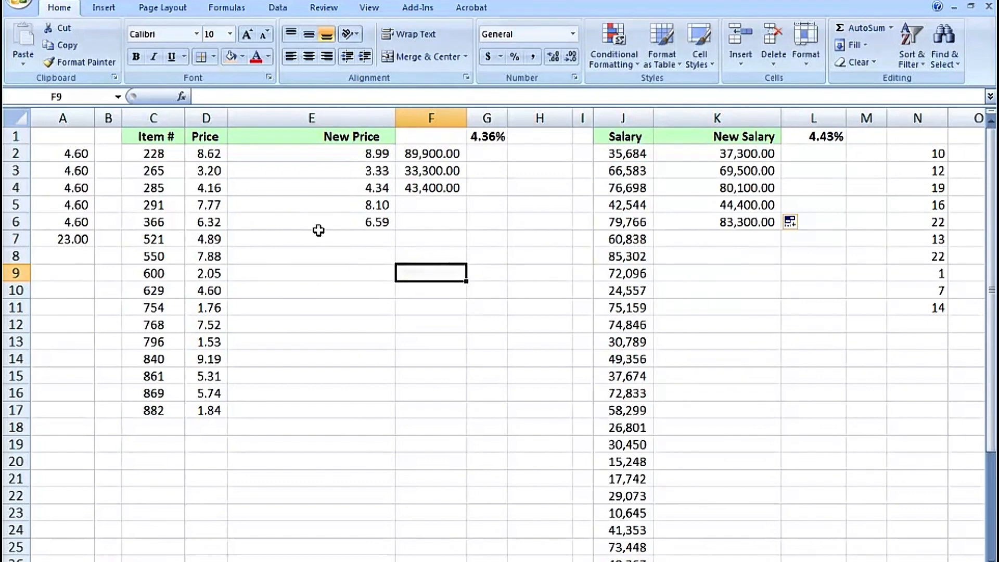
Change the E2 formula to =MROUND(D2*$G$1+D2,0.05) and fill it down to E10
click(274, 155)
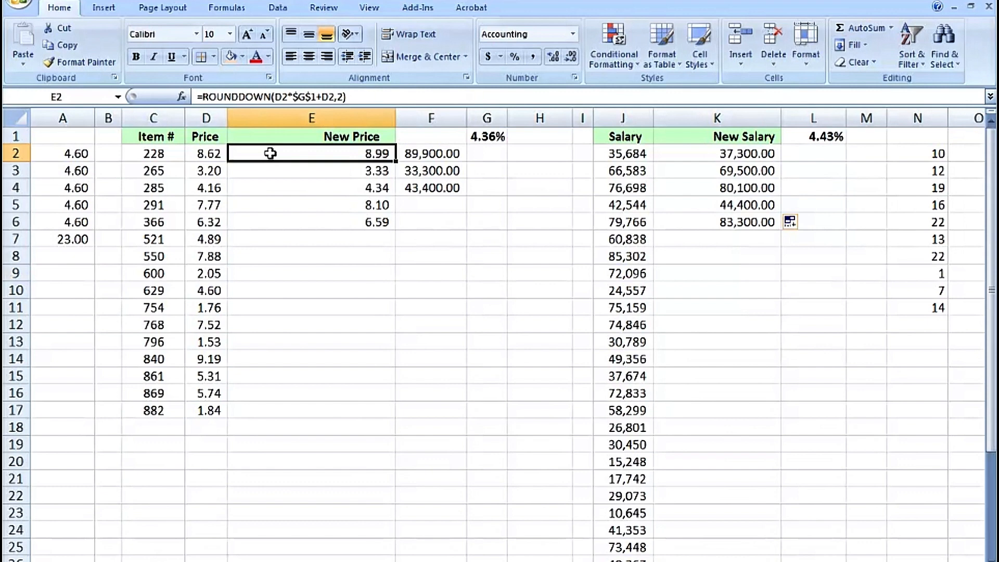
double_click(270, 153)
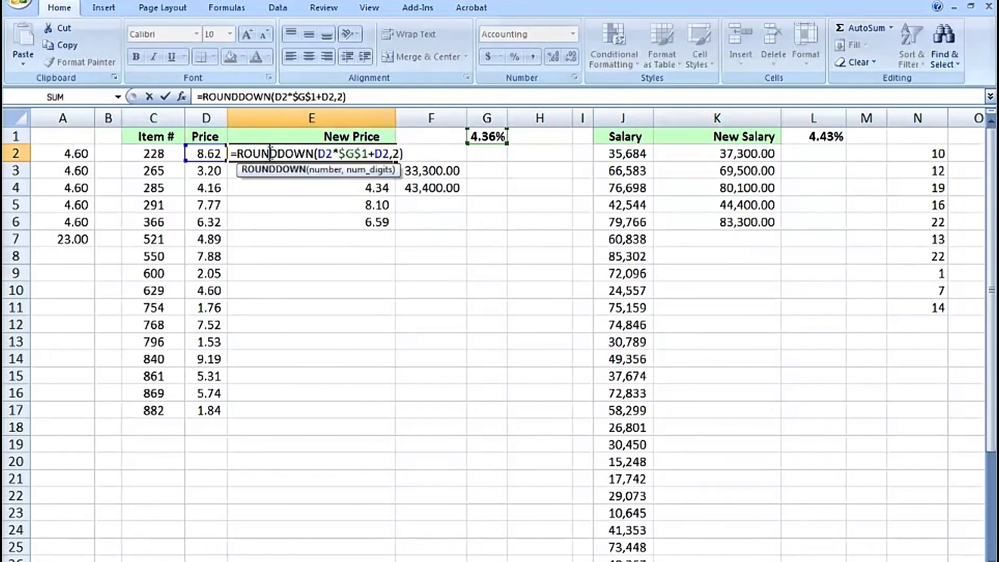
drag(316, 153, 236, 153)
text(mround)
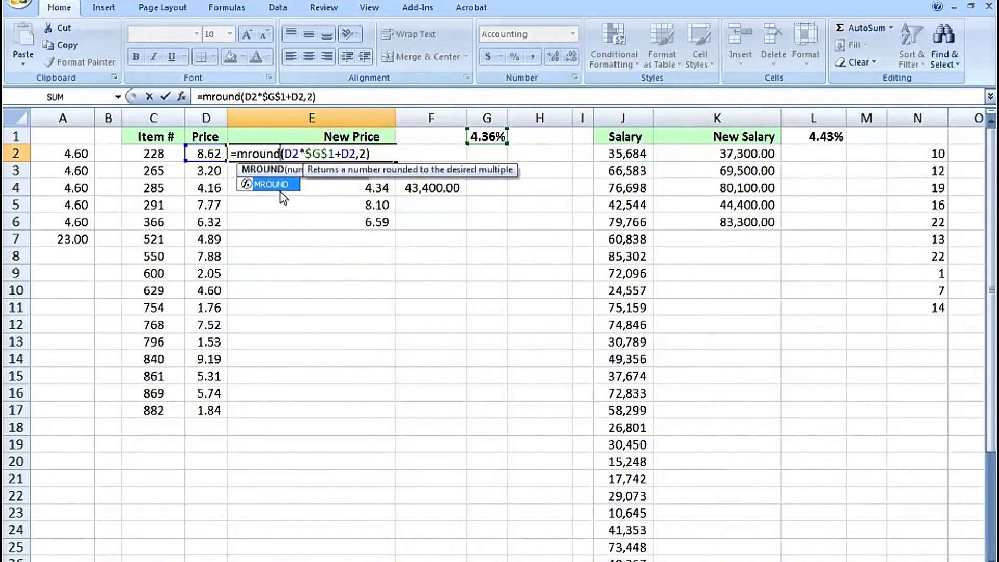
double_click(361, 153)
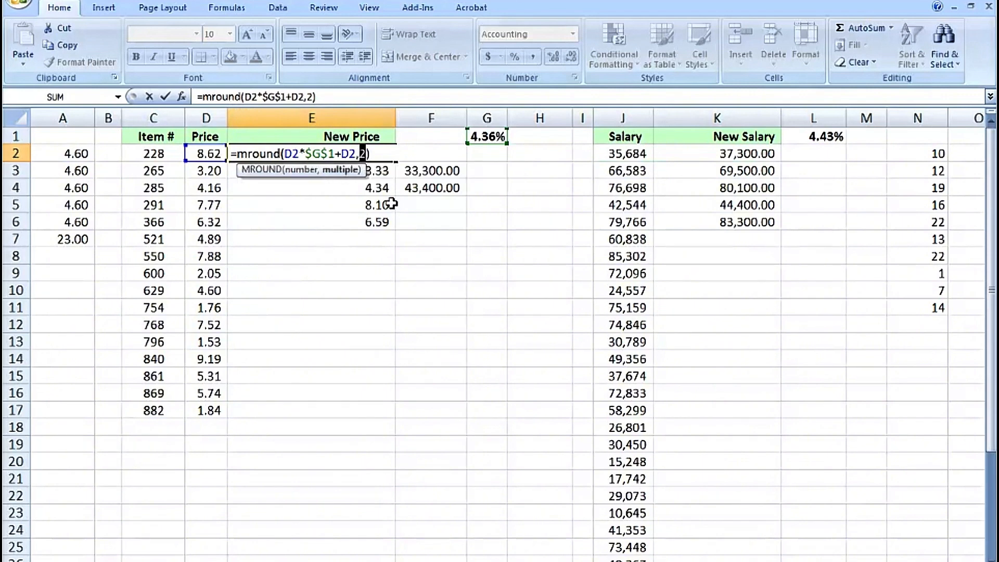
text(.05)
key(Return)
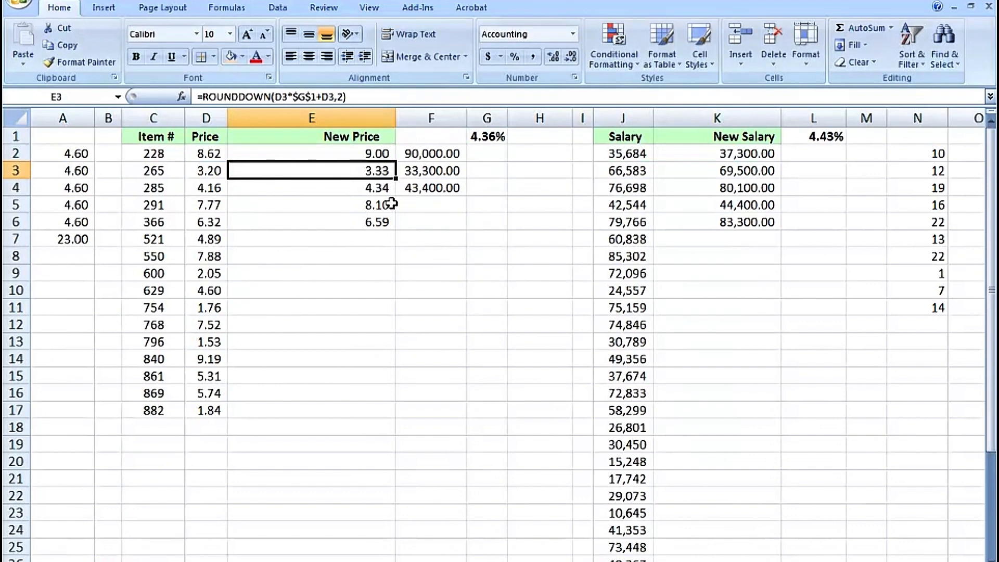
click(377, 154)
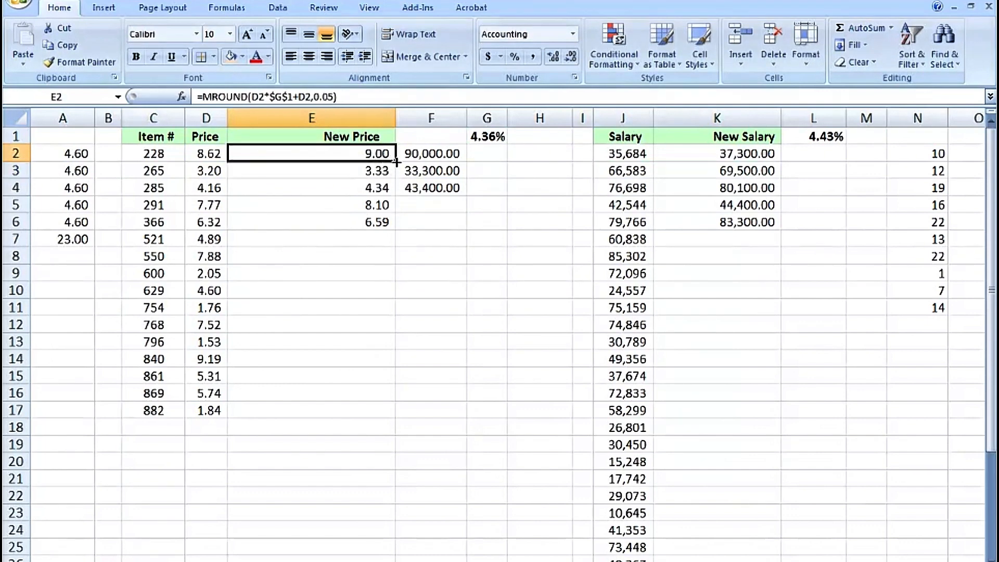
drag(396, 162, 395, 294)
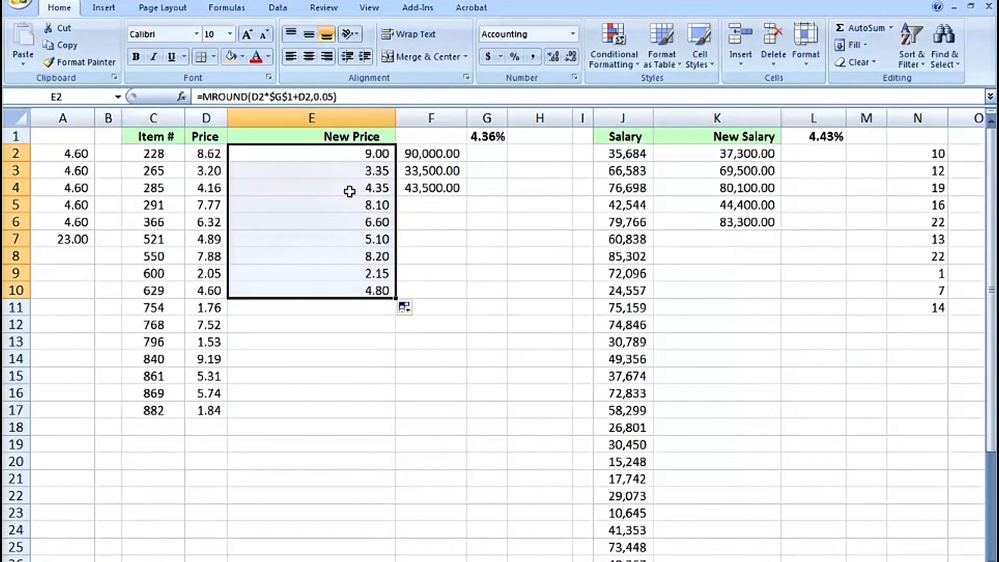
Change the E2 formula to =CEILING(D2*$G$1+D2,0.05) and fill it down to E5
double_click(333, 155)
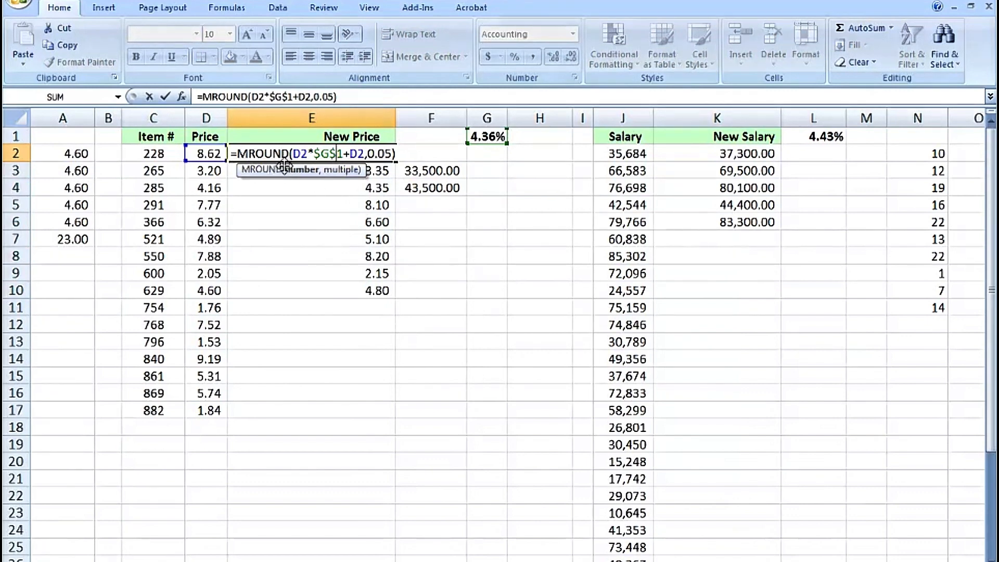
drag(288, 155, 239, 154)
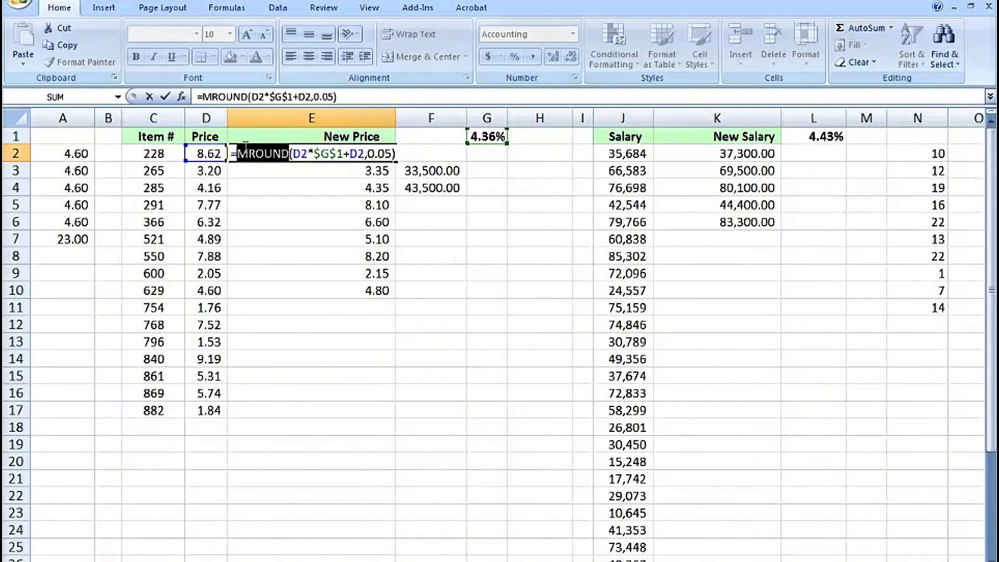
text(ceiling)
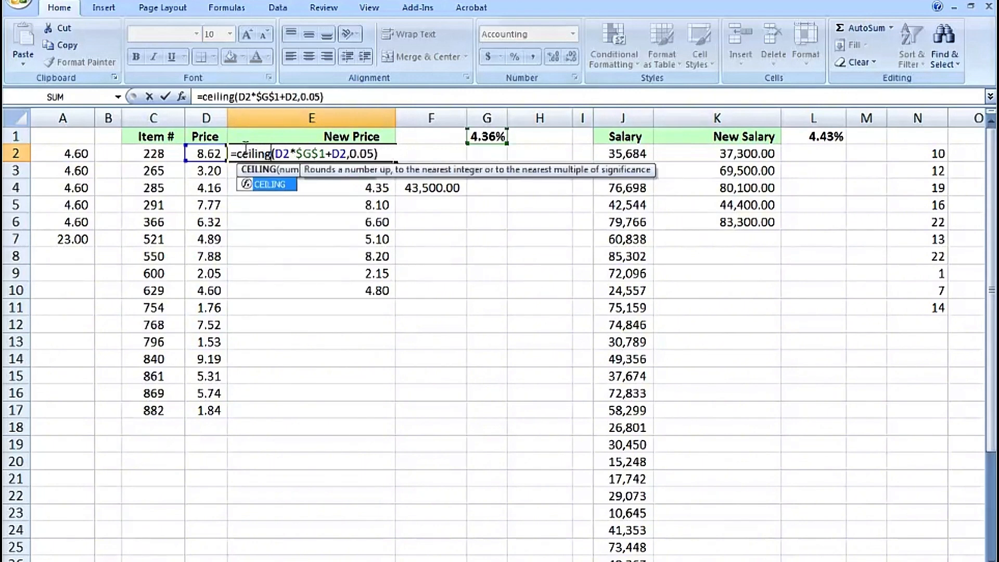
key(ctrl+Return)
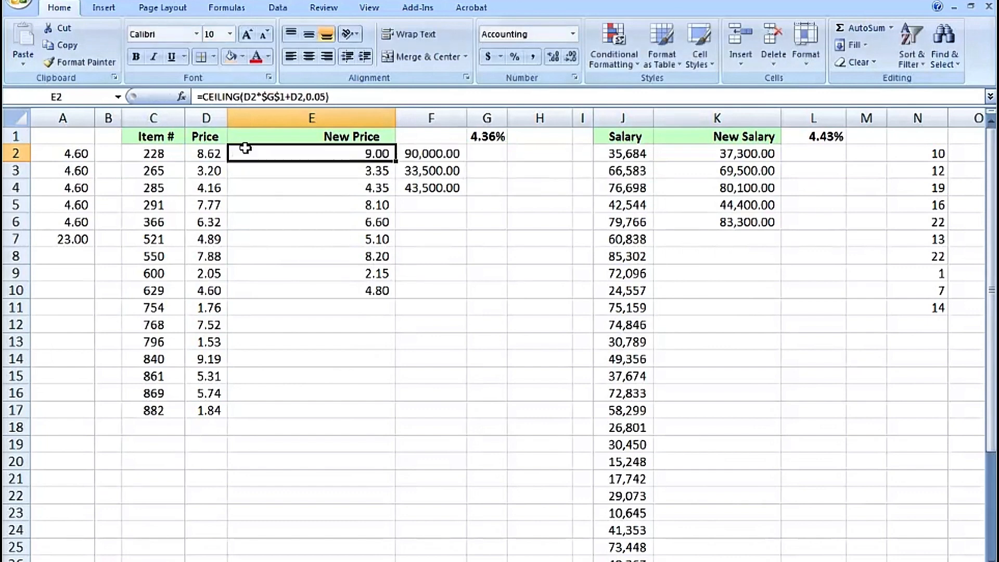
drag(395, 162, 396, 213)
click(388, 205)
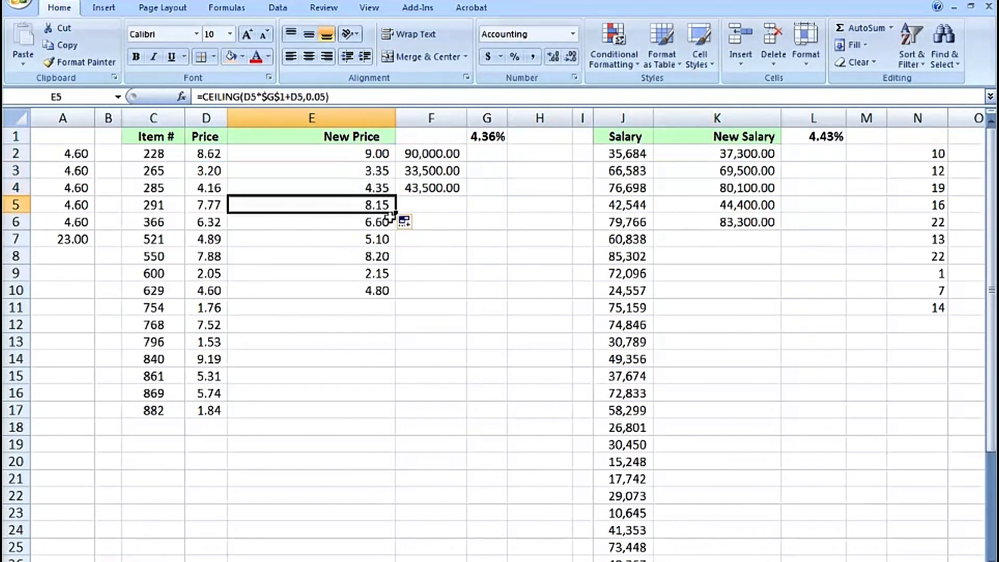
Replace CEILING with FLOOR in E2 only, making the formula =FLOOR(D2*$G$1+D2,0.05)
double_click(347, 153)
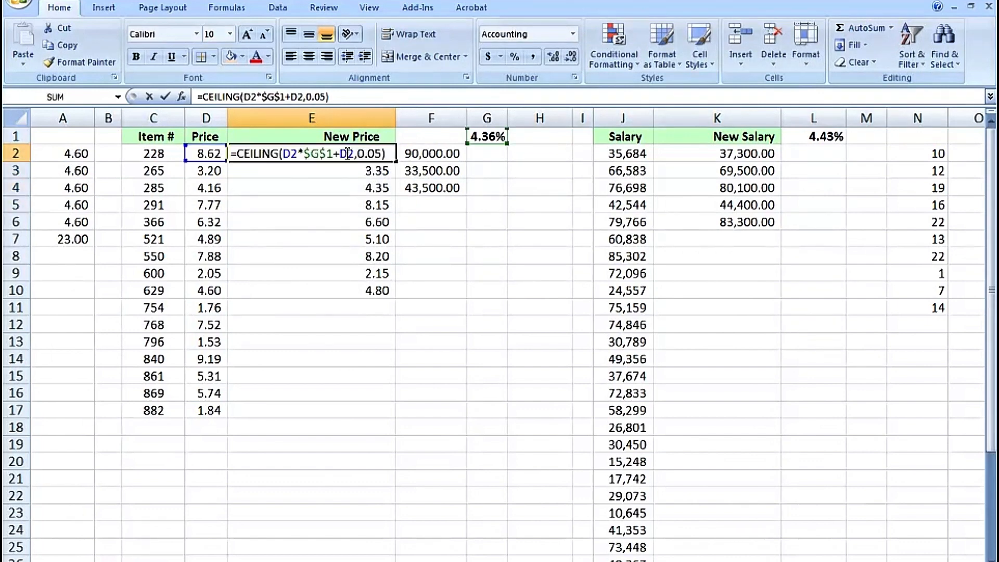
drag(279, 153, 239, 150)
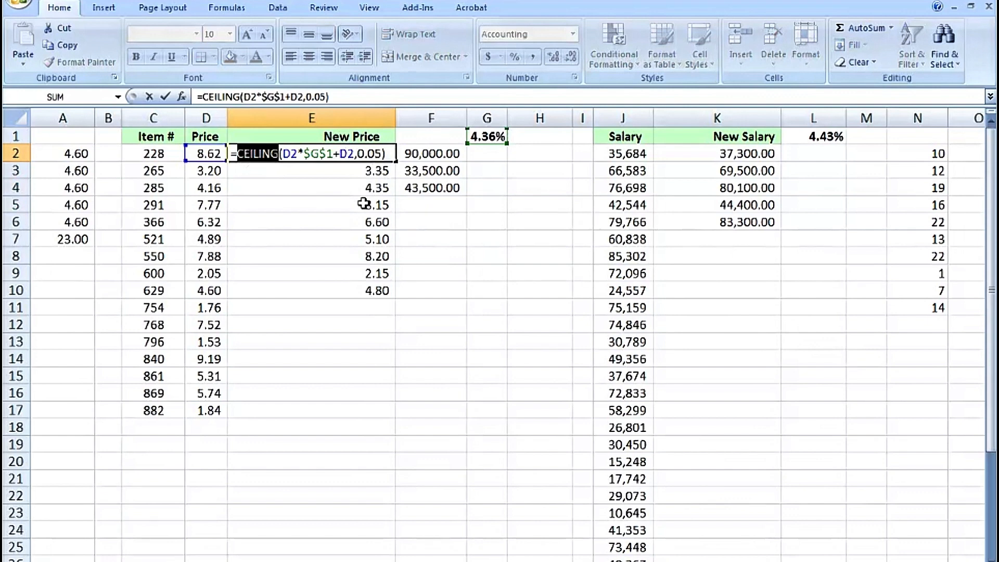
text(floor)
key(Return)
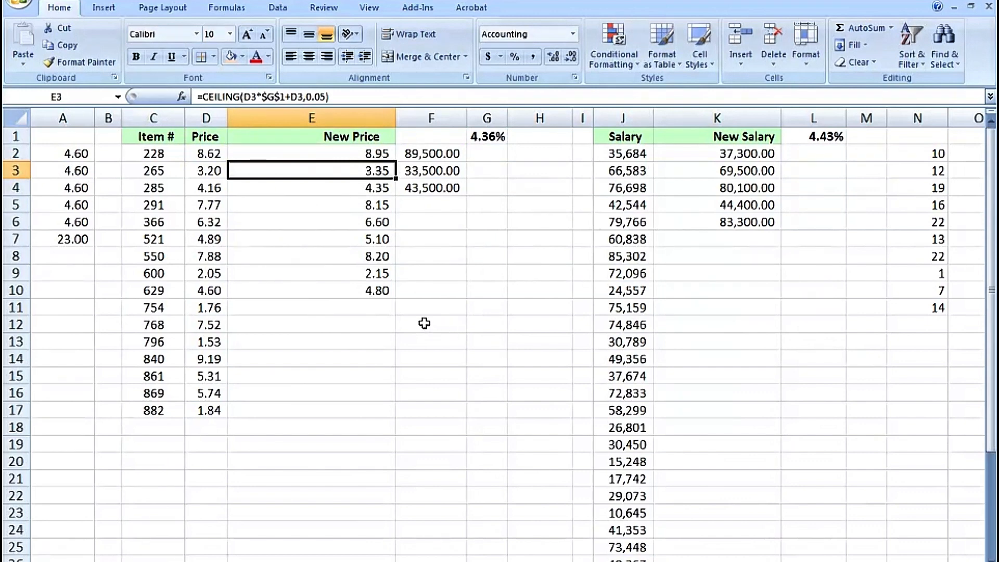
double_click(339, 153)
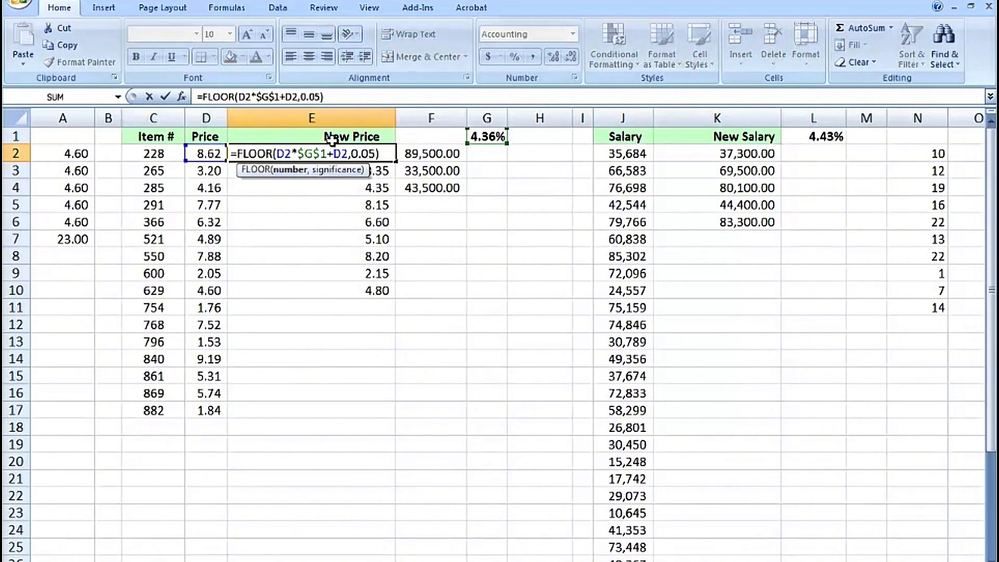
key(Return)
Change the K2 formula to =INT(J2*$L$1+J2), dropping the number of digits, and fill it down to K6
double_click(672, 154)
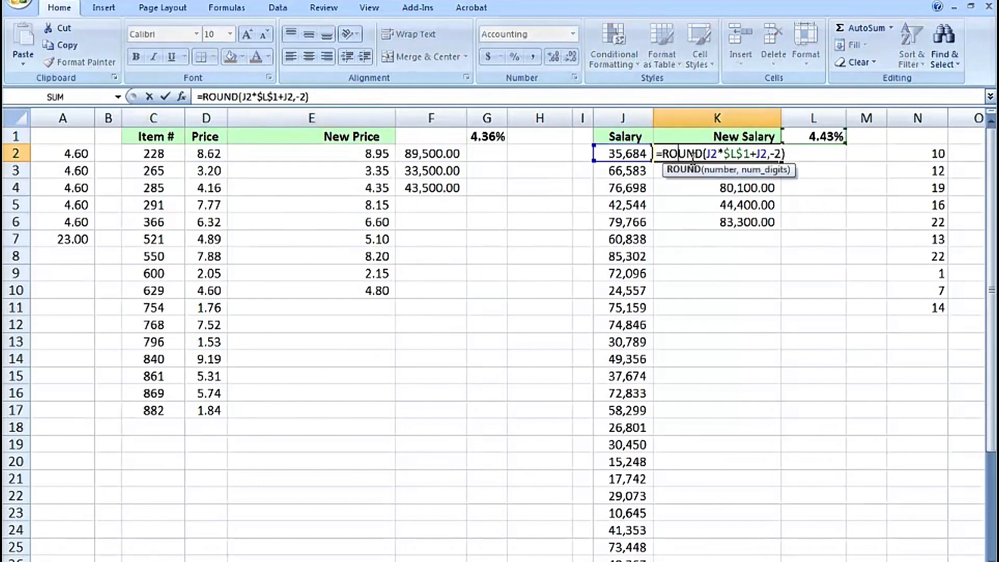
drag(704, 152, 664, 152)
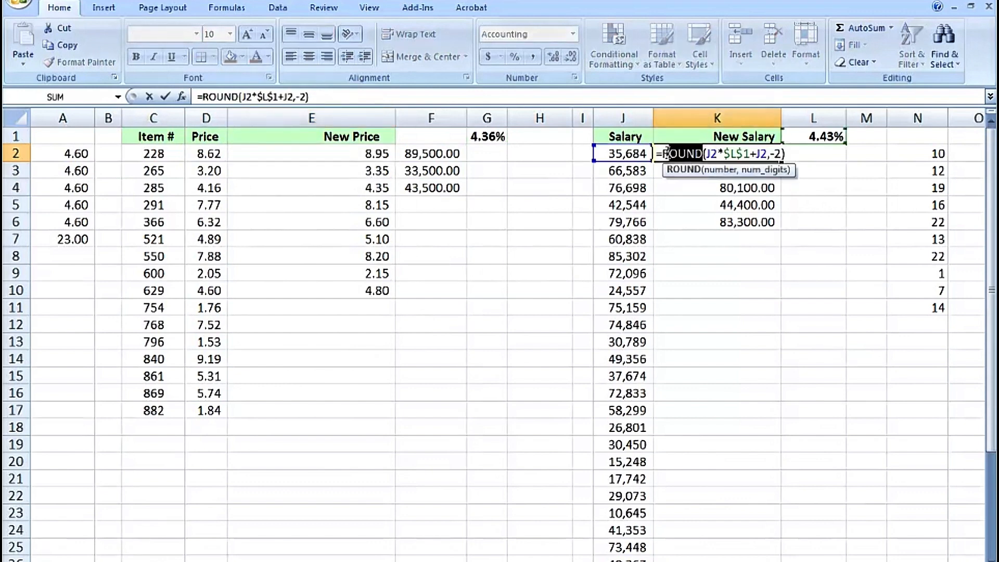
text(int)
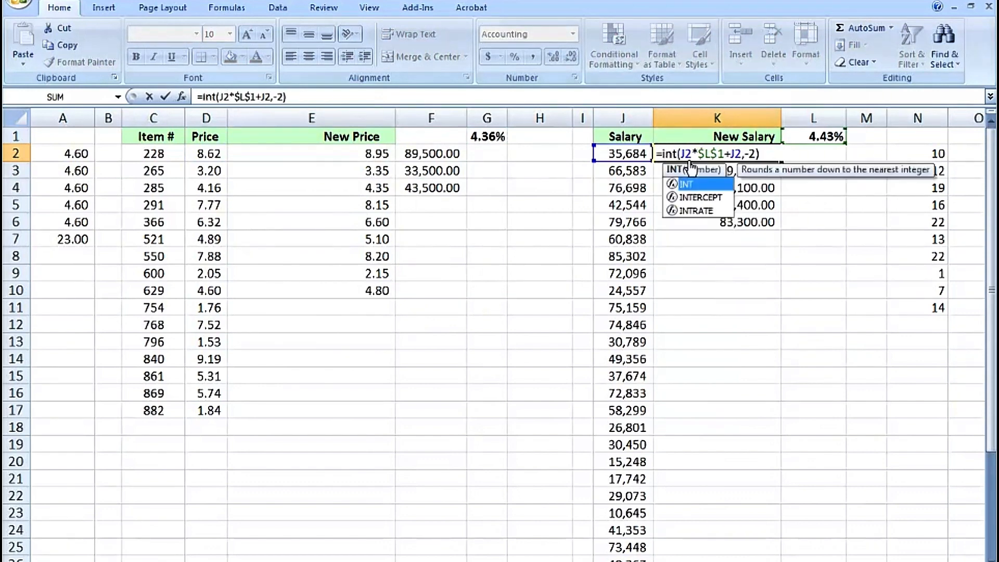
click(751, 153)
key(Delete)
key(BackSpace)
key(BackSpace)
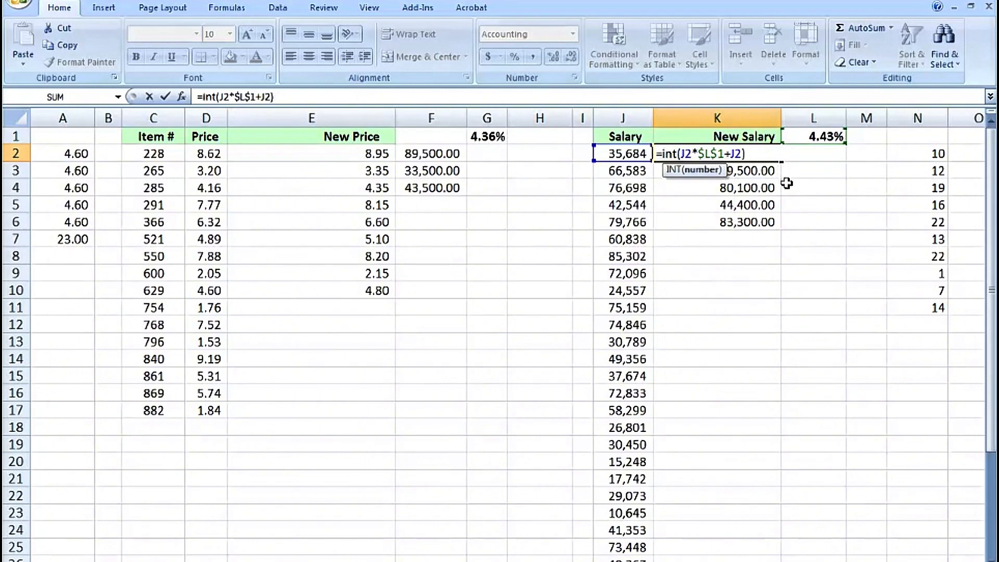
key(ctrl+Return)
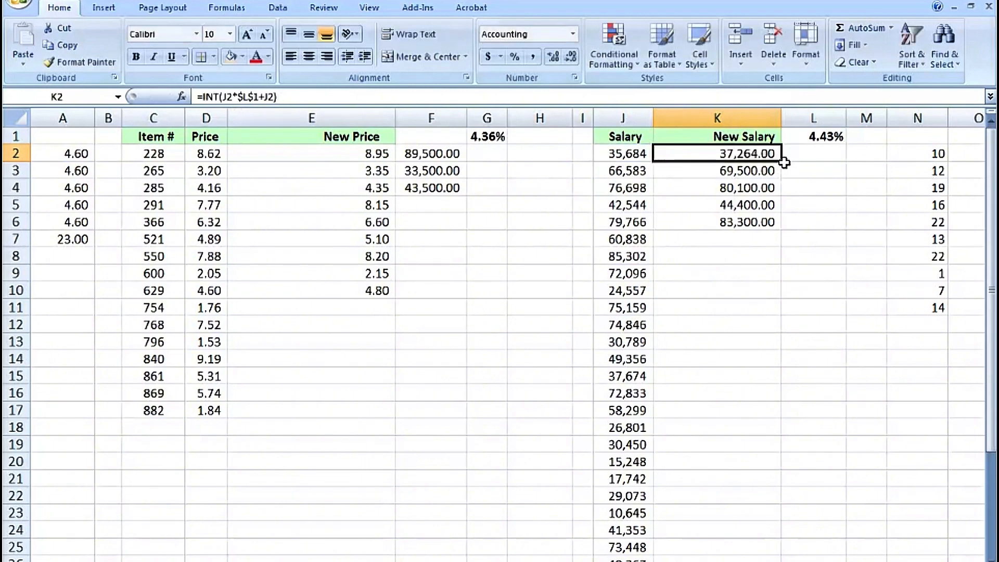
drag(782, 161, 782, 224)
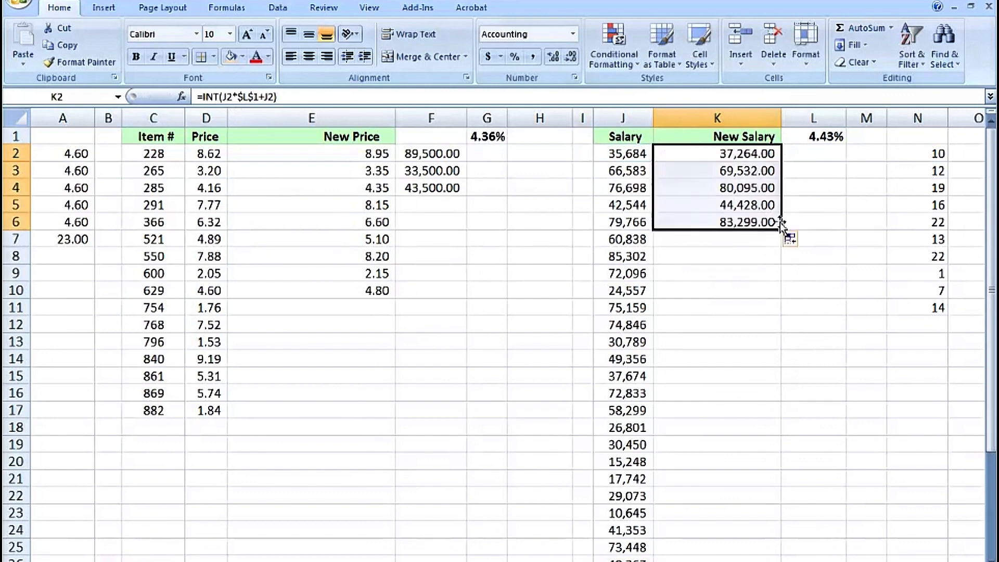
Examine the INT function name and its argument in K2, leaving the formula as it is
click(703, 152)
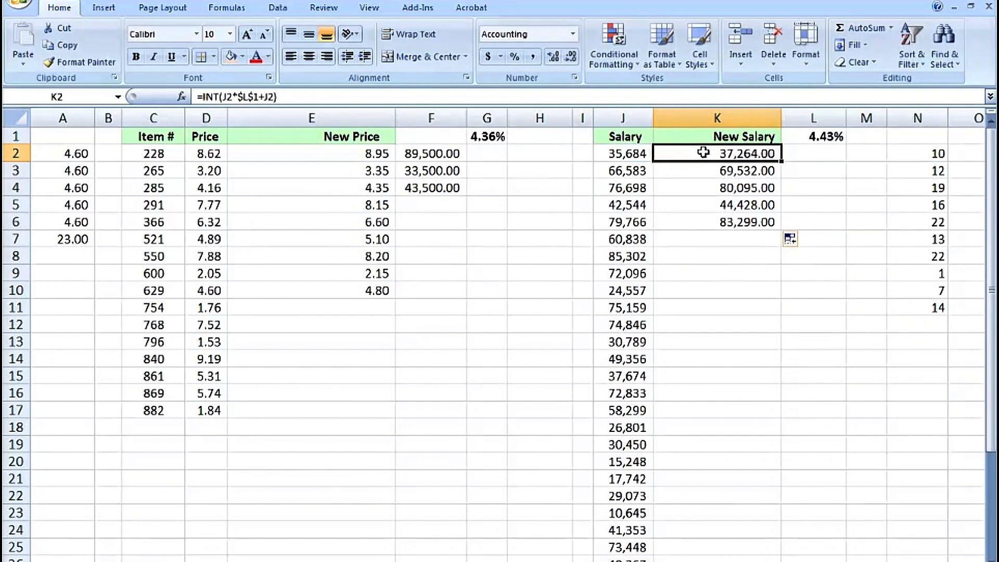
double_click(703, 152)
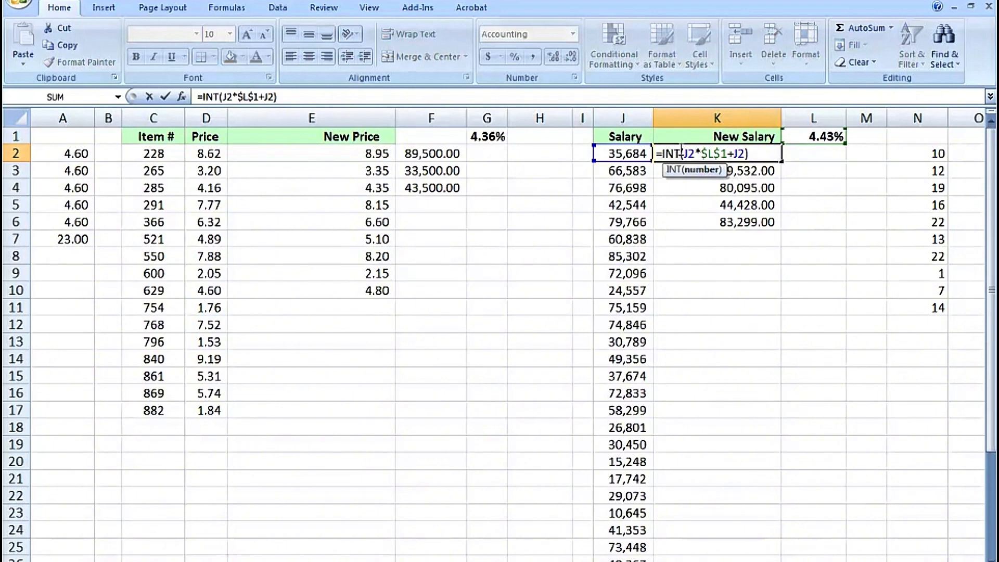
drag(681, 152, 664, 143)
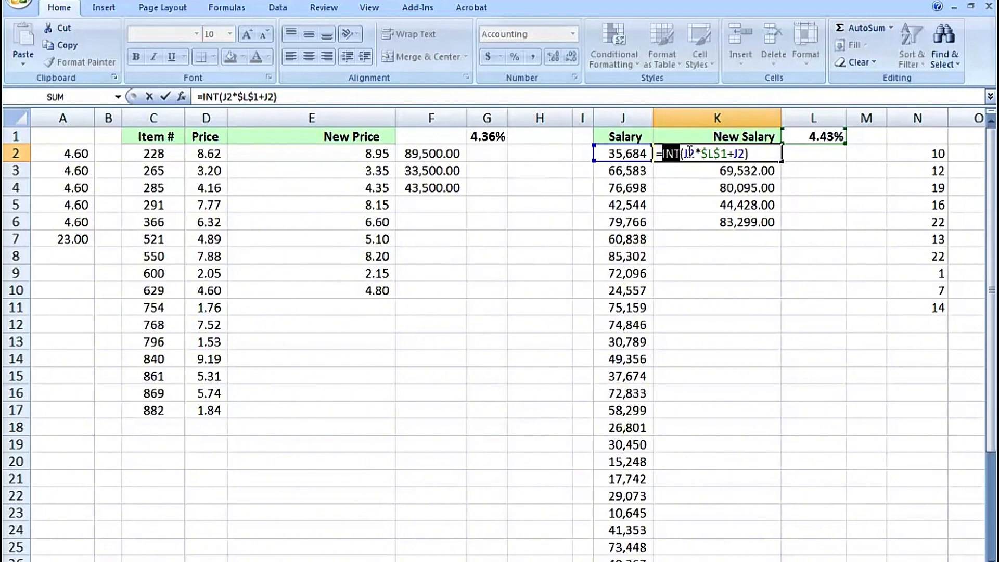
key(Return)
click(776, 270)
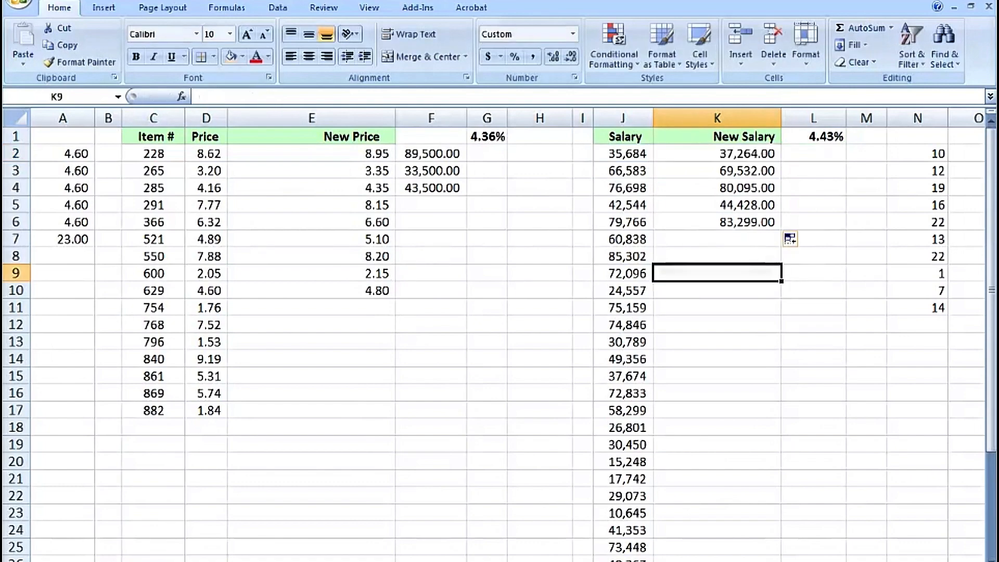
Enter =ODD(N2) into all of O2 to O6 at once, with the reference relative to each row
scroll(499, 333, right, 3)
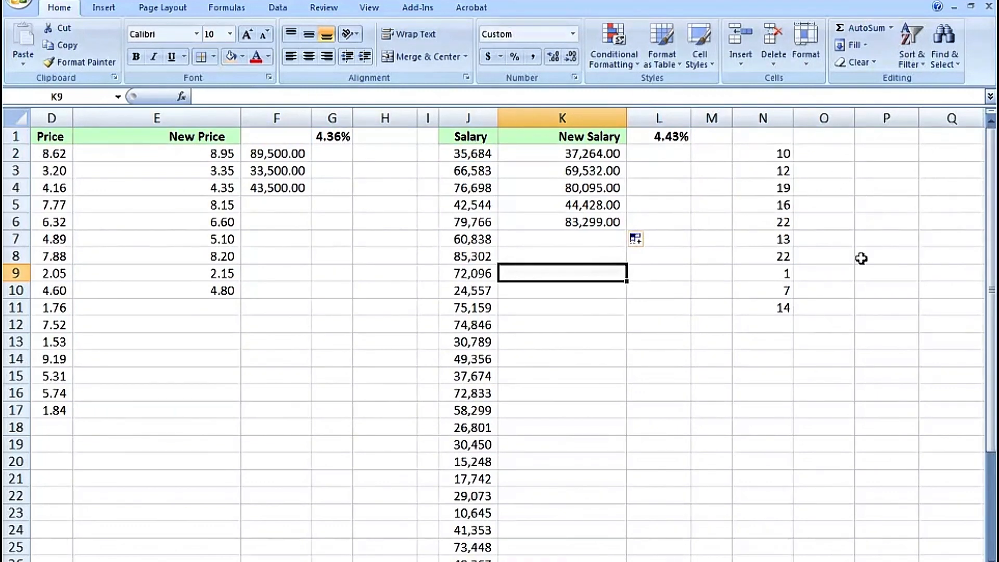
drag(814, 152, 823, 218)
text(=odd)
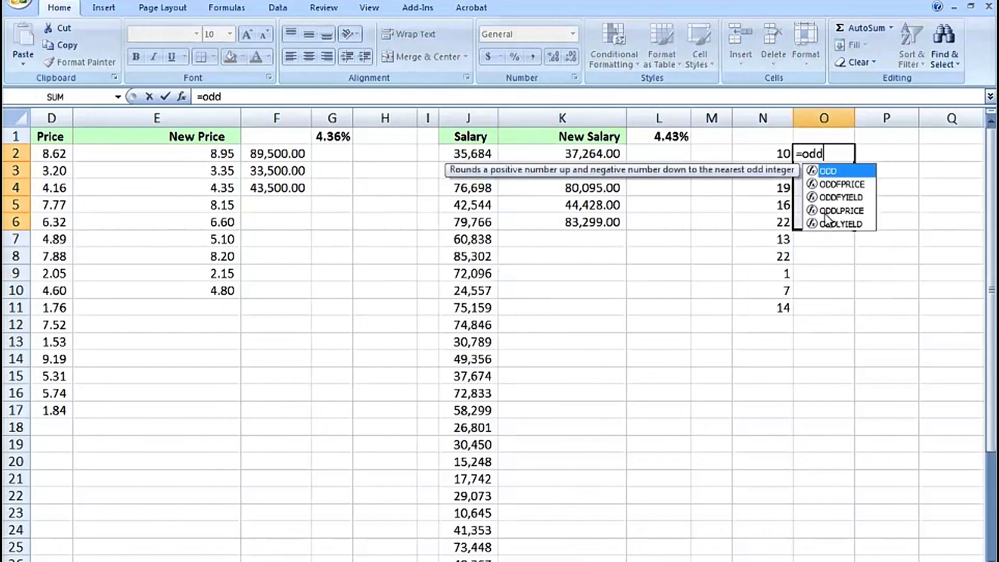
text(()
key(Left)
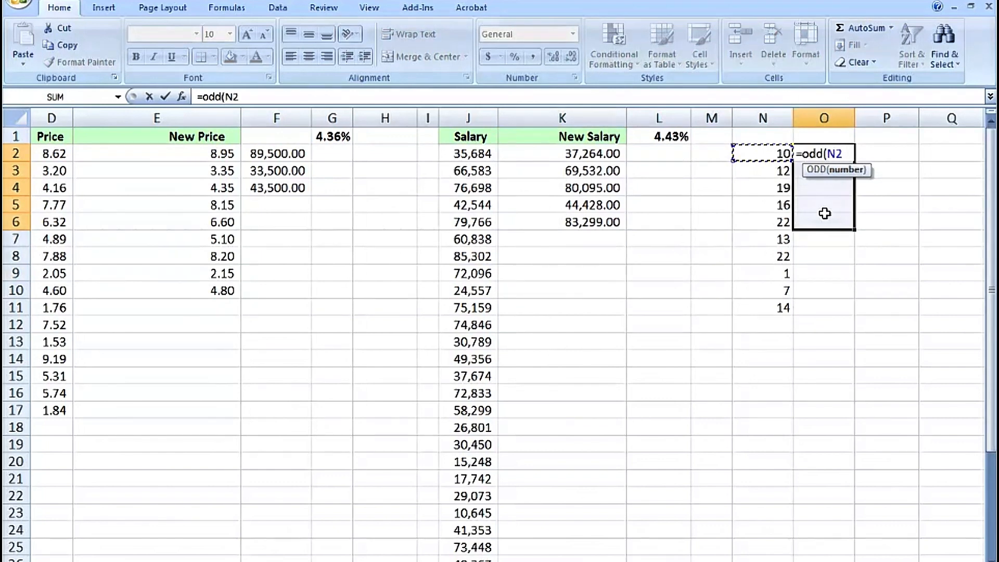
key(ctrl+Return)
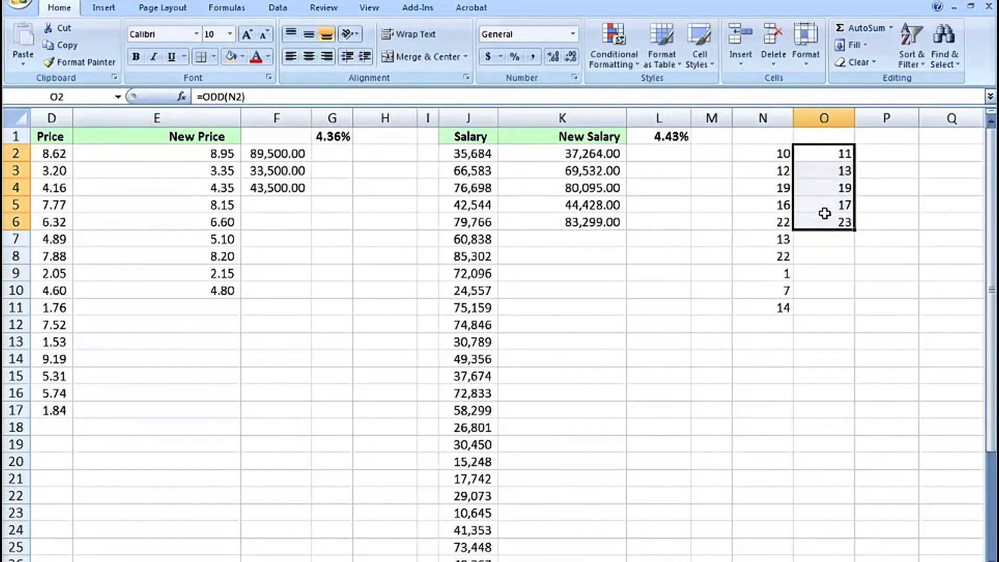
key(F2)
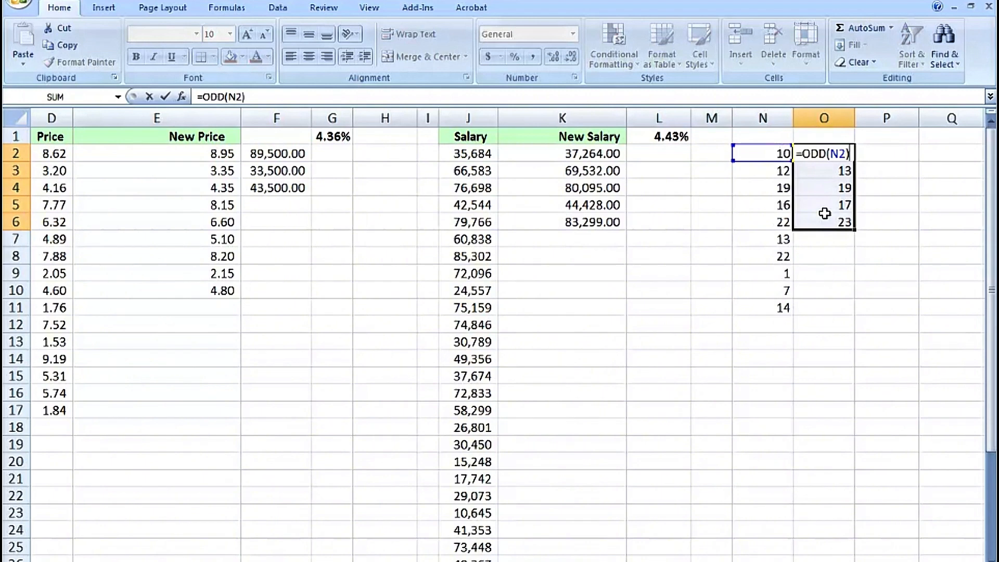
key(Escape)
Enter =EVEN(N7) into all of O7 to O11 at once, with the reference relative to each row
drag(825, 239, 815, 305)
text(=even()
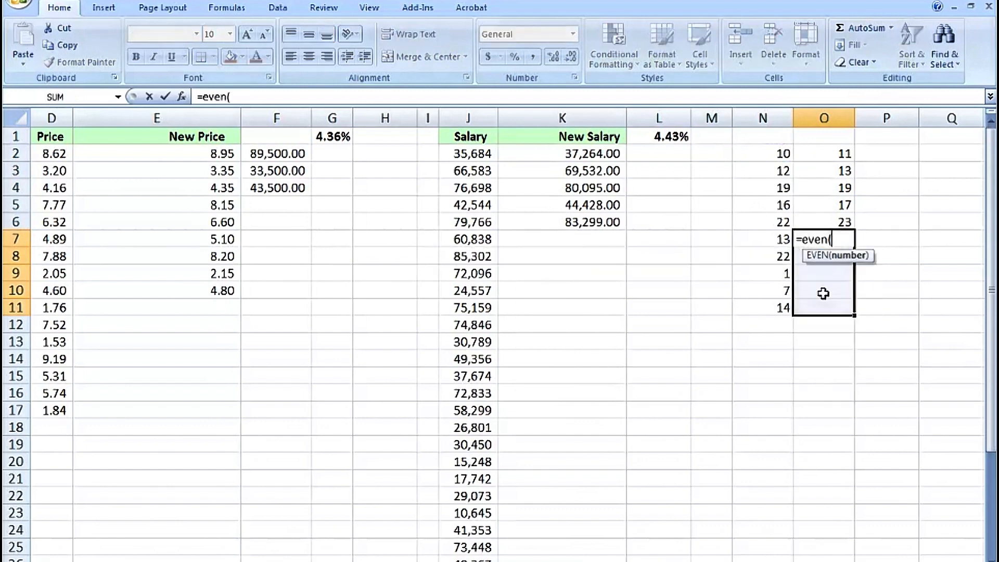
key(Left)
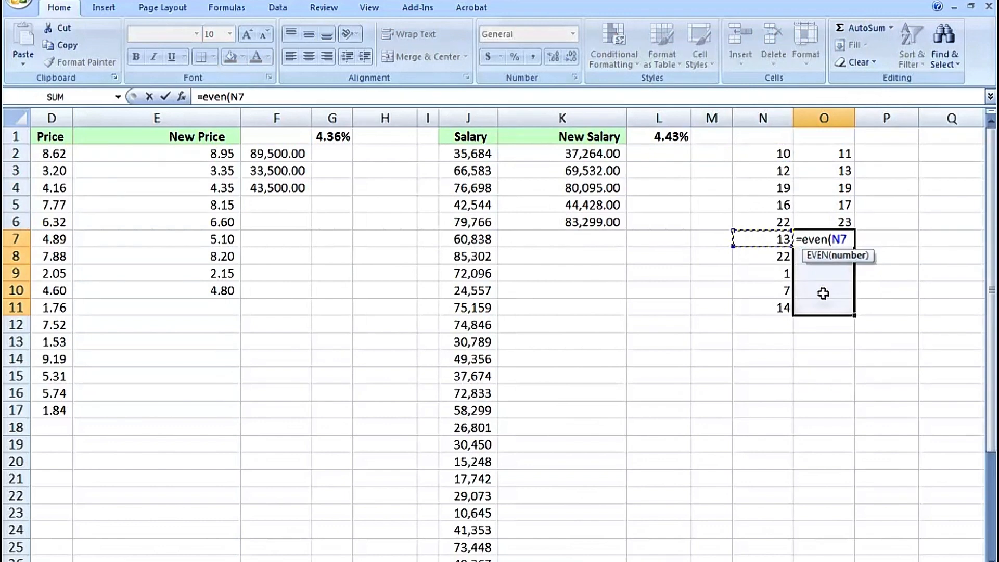
key(ctrl+Return)
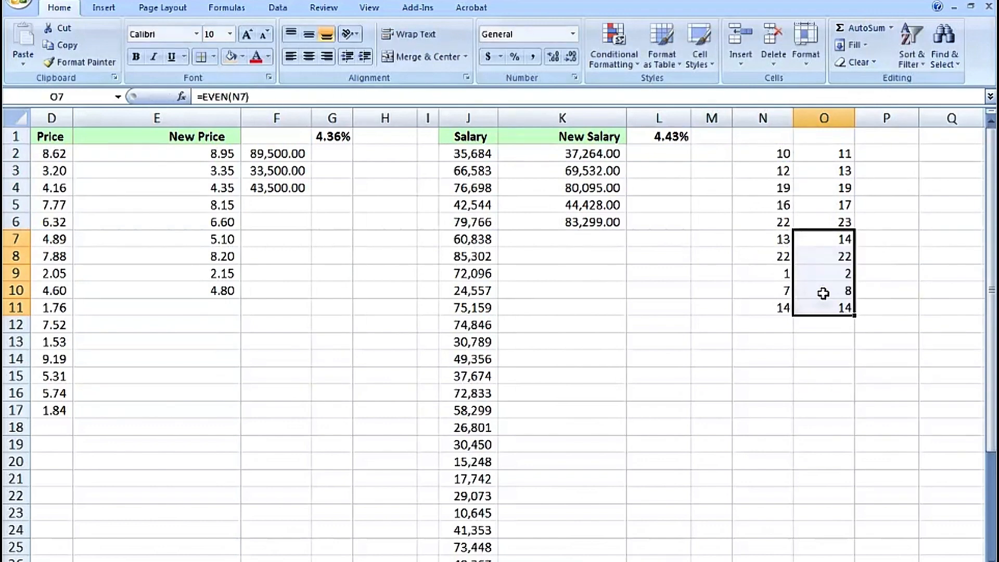